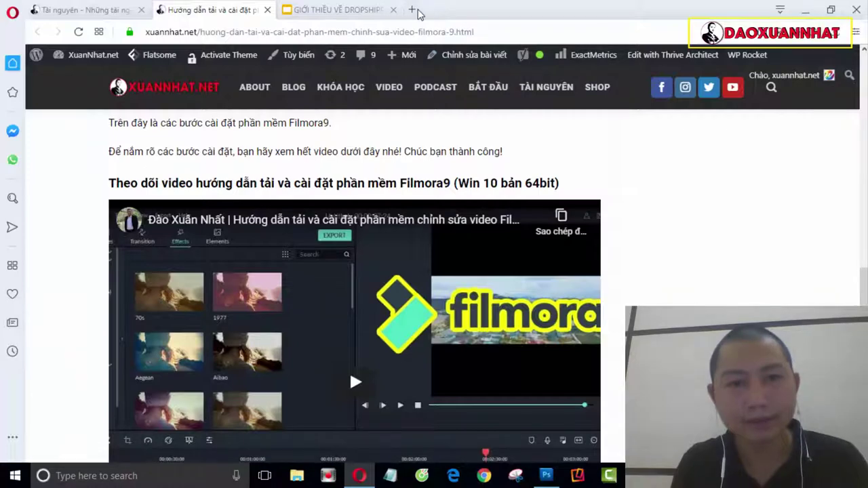
# Open YouTube in a new browser tab.
pyautogui.click(413, 10)
pyautogui.click(370, 99)
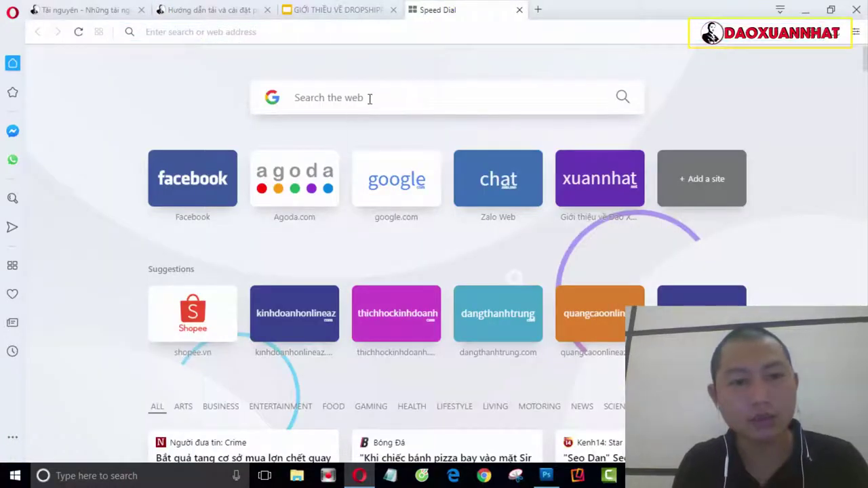
pyautogui.click(298, 32)
pyautogui.write('you')
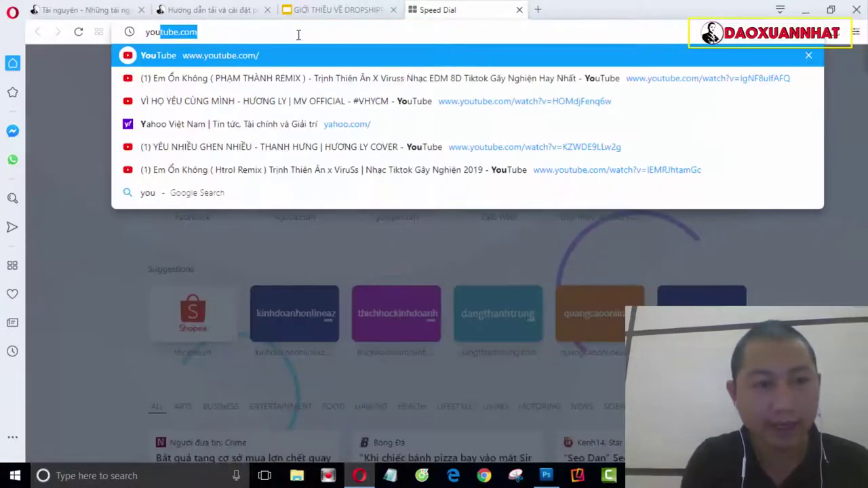
pyautogui.press('Return')
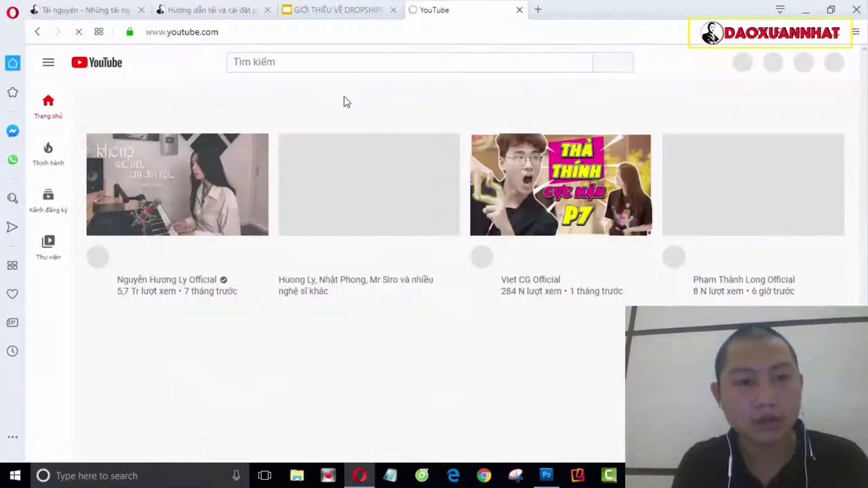
# Search YouTube for "video phông nền xanh".
pyautogui.click(323, 64)
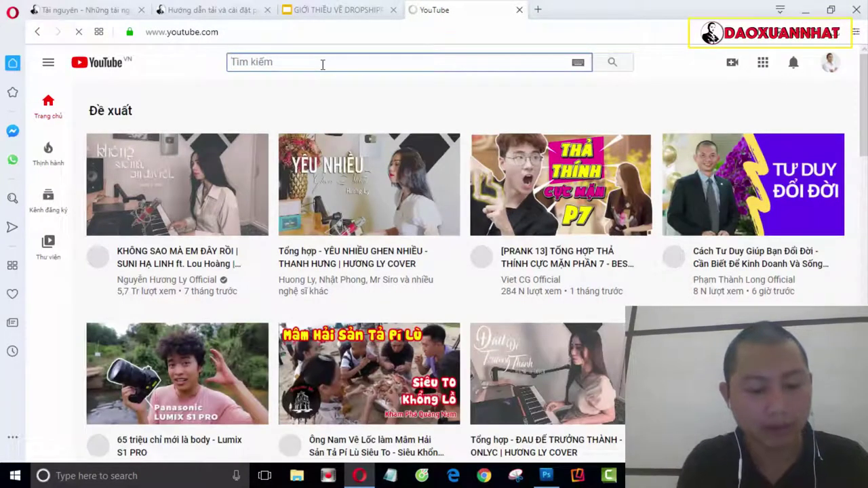
pyautogui.write('video')
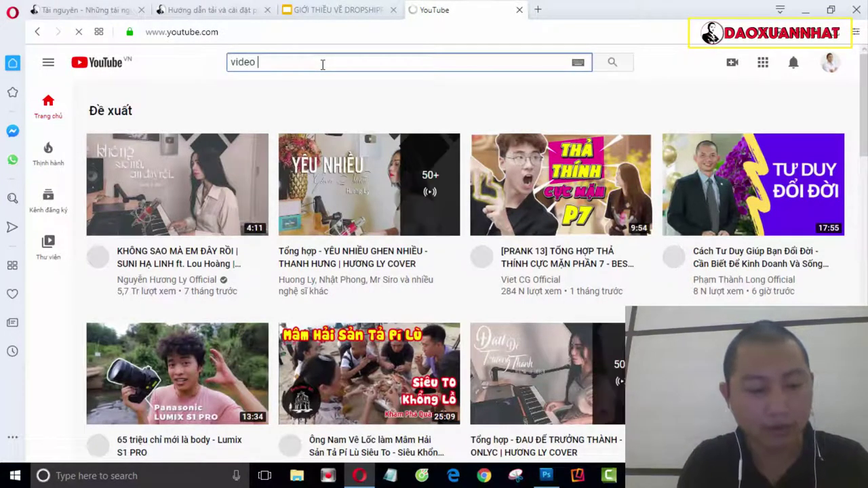
pyautogui.write(' phông')
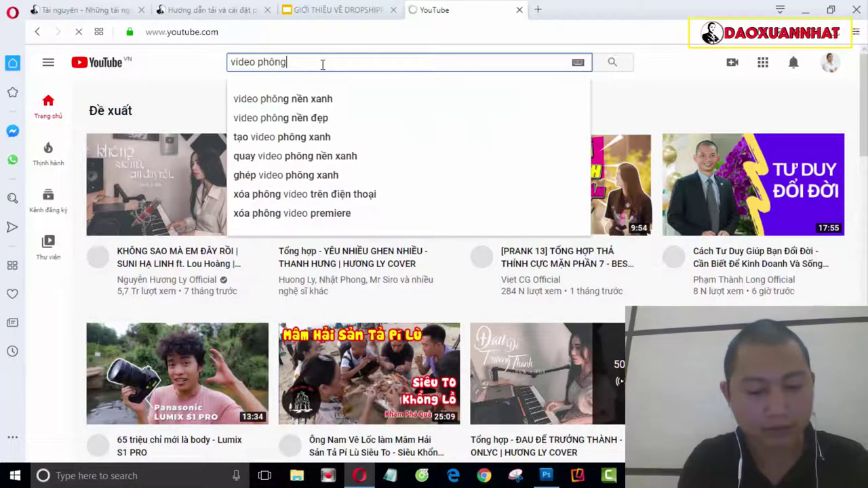
pyautogui.write(' nền xanh')
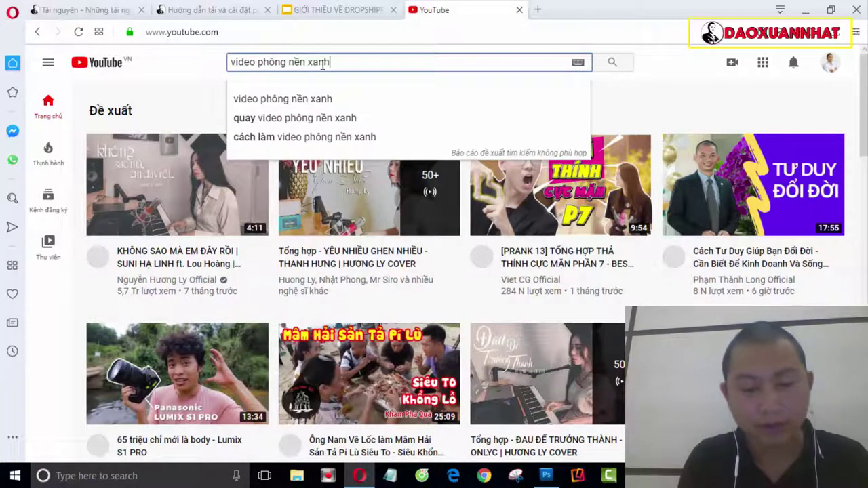
pyautogui.press('Return')
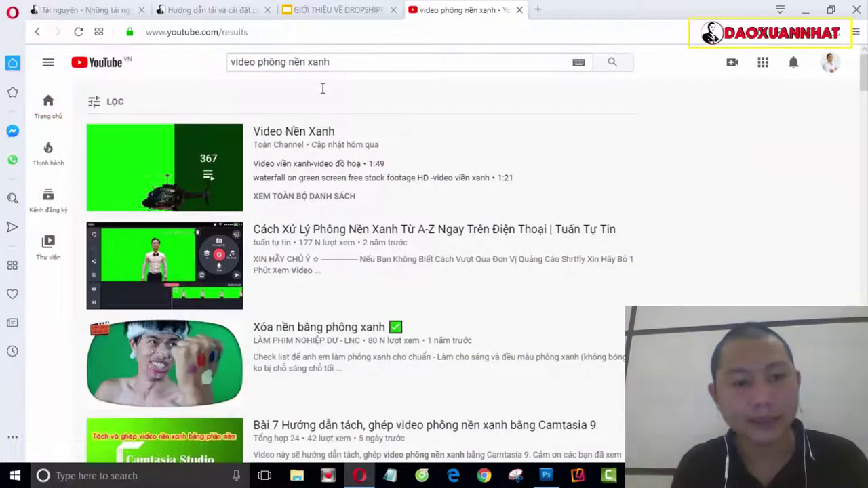
# Look through the search results and open the Video Nền Xanh playlist to examine its green-screen clips.
pyautogui.scroll(-5, 465, 174)
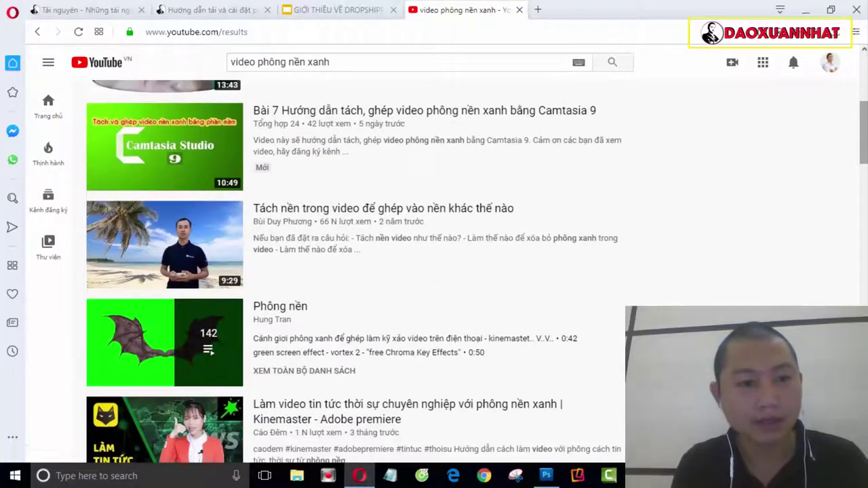
pyautogui.scroll(4, 344, 190)
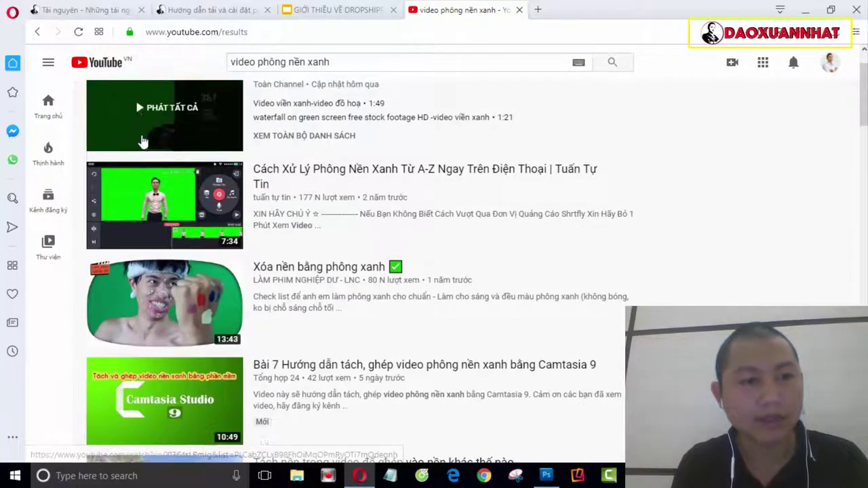
pyautogui.scroll(1, 156, 139)
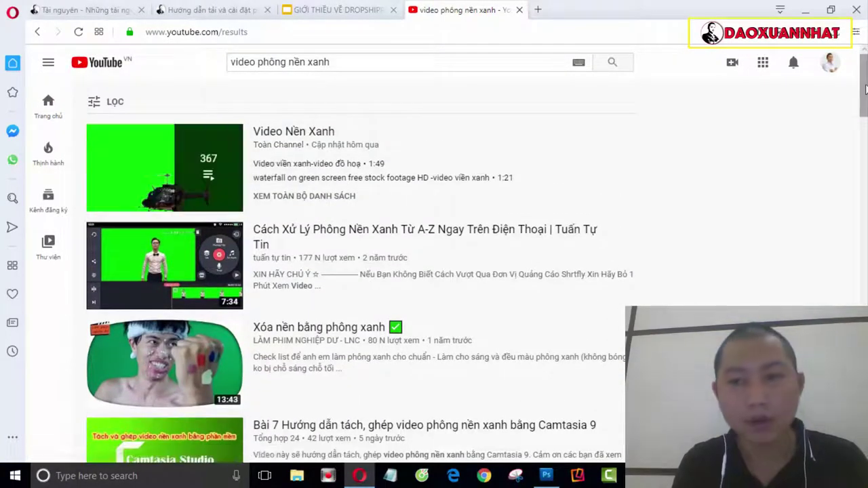
pyautogui.scroll(-8, 326, 203)
pyautogui.scroll(-5, 383, 236)
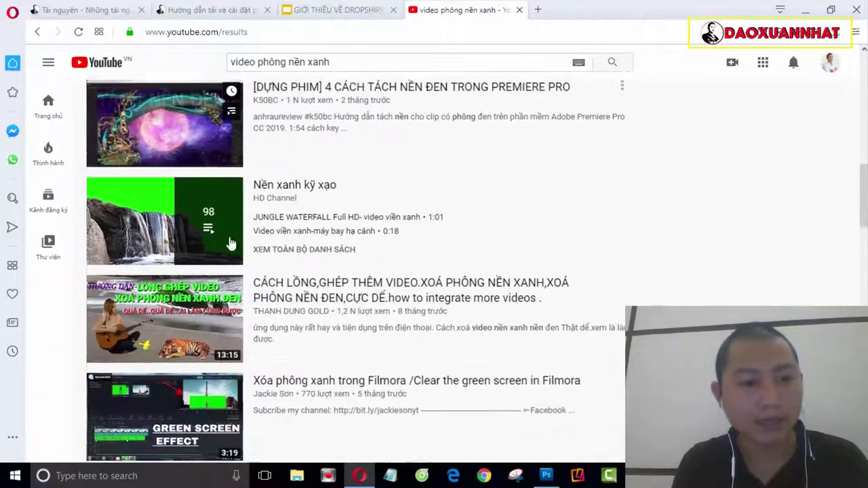
pyautogui.scroll(-5, 145, 194)
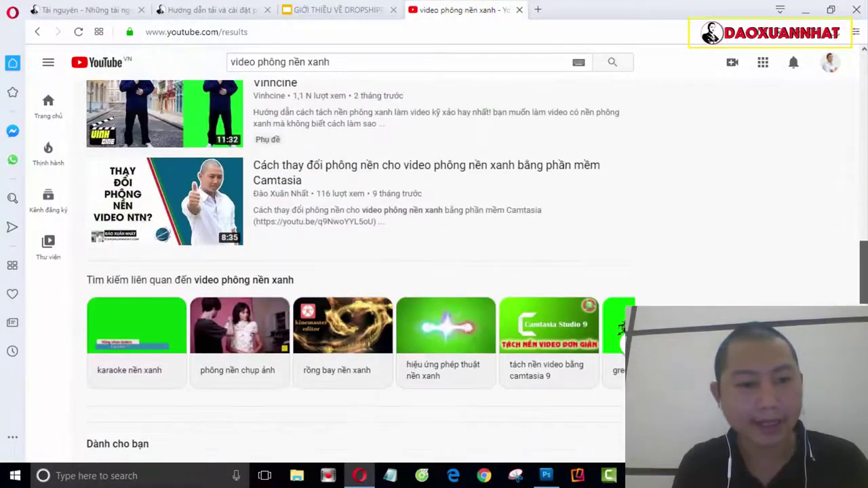
pyautogui.scroll(17, 146, 193)
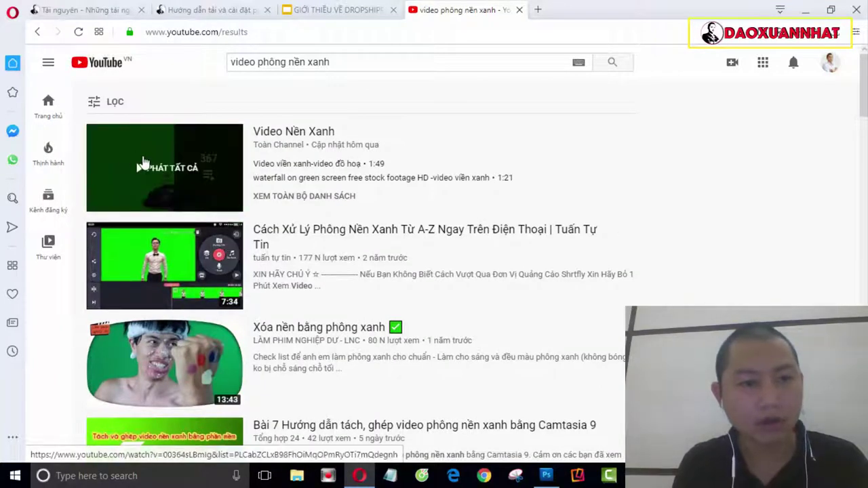
pyautogui.click(143, 162)
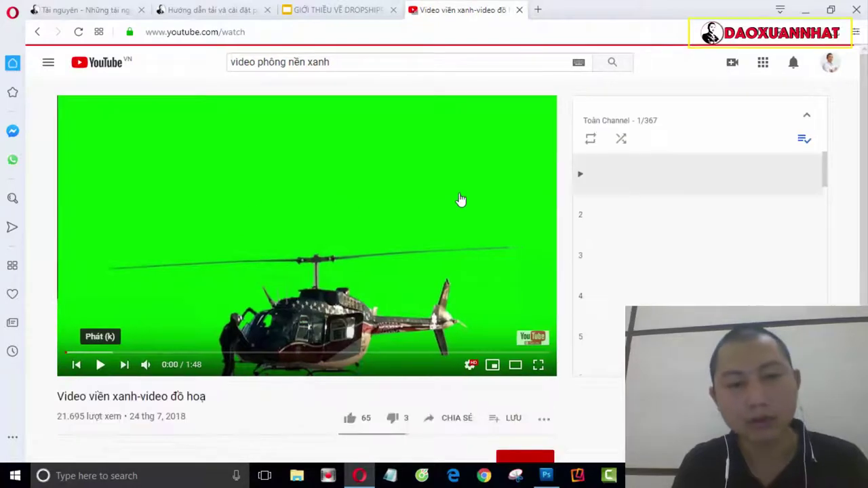
pyautogui.scroll(-3, 715, 183)
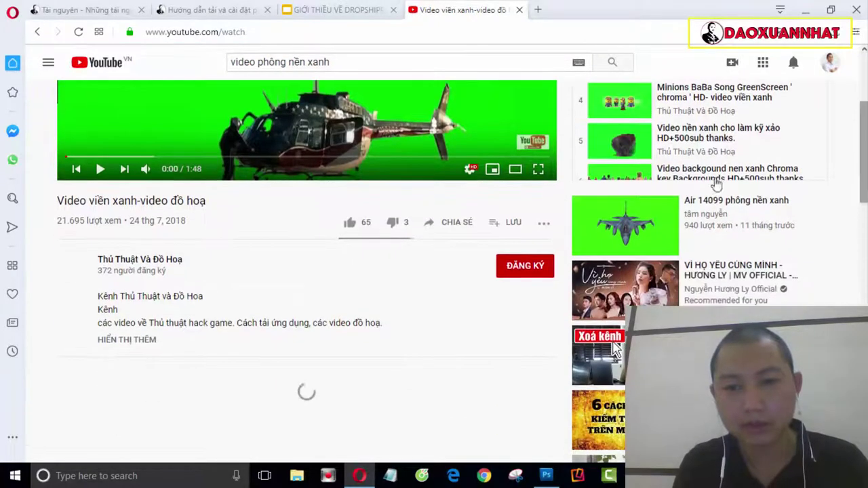
pyautogui.scroll(3, 712, 217)
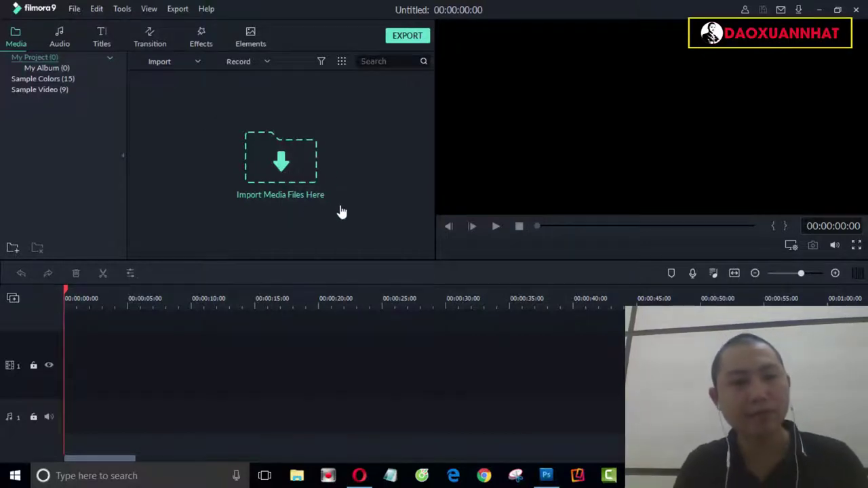
# In Filmora9, import bai-thuc-hanh-ky-xao and Stage Light Green Screen - Luz de Palco from the Downloads folder.
pyautogui.click(281, 165)
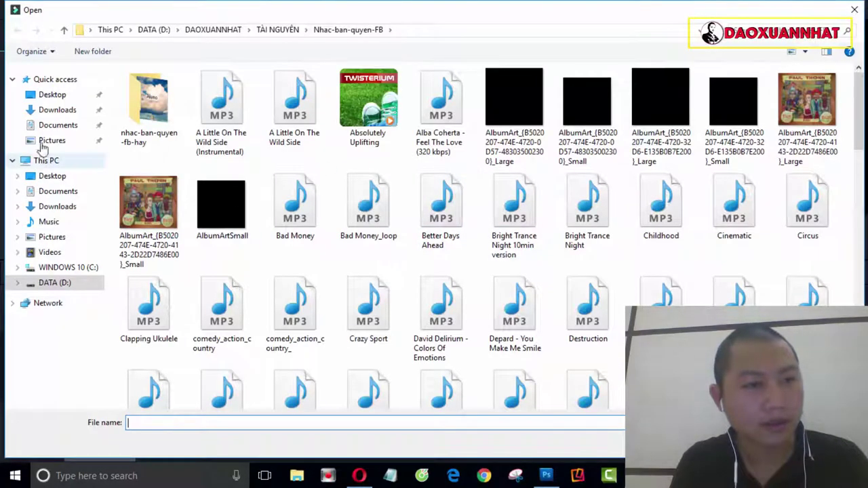
pyautogui.click(56, 111)
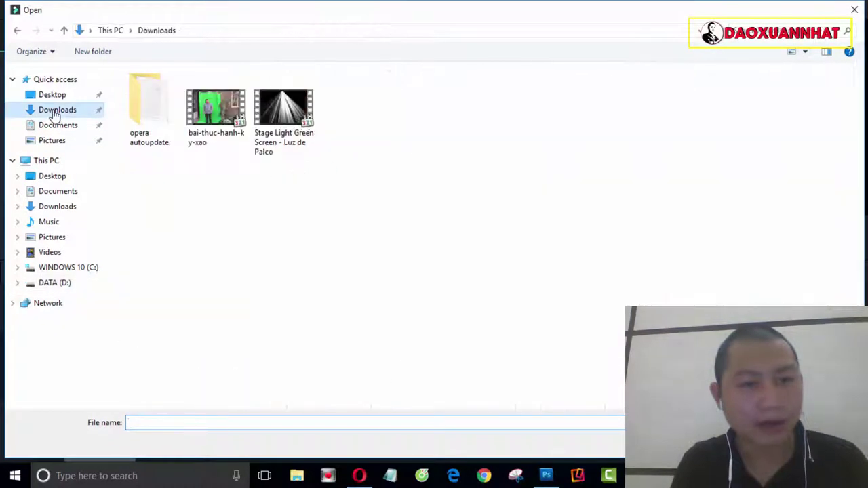
pyautogui.moveTo(290, 122); pyautogui.dragTo(226, 109)
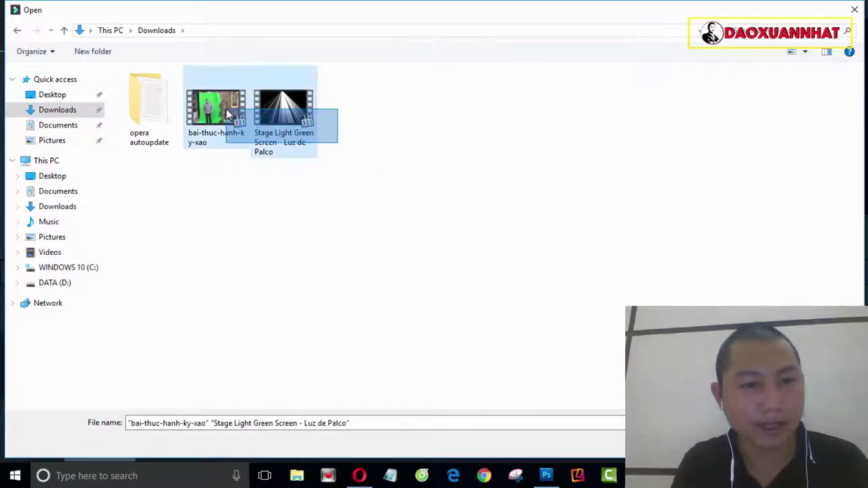
pyautogui.press('Return')
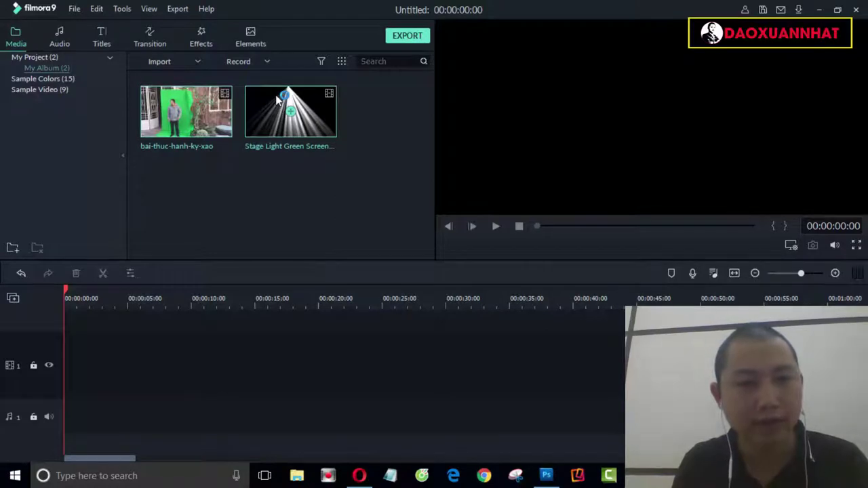
# Add both clips to video track 1 with the project settings unchanged, and move the Stage Light clip to start at about 19 seconds.
pyautogui.moveTo(283, 105); pyautogui.dragTo(245, 387)
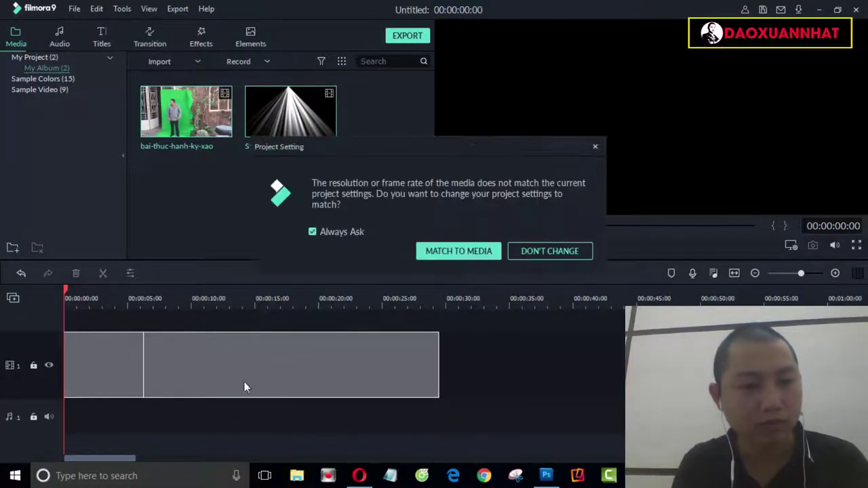
pyautogui.click(529, 251)
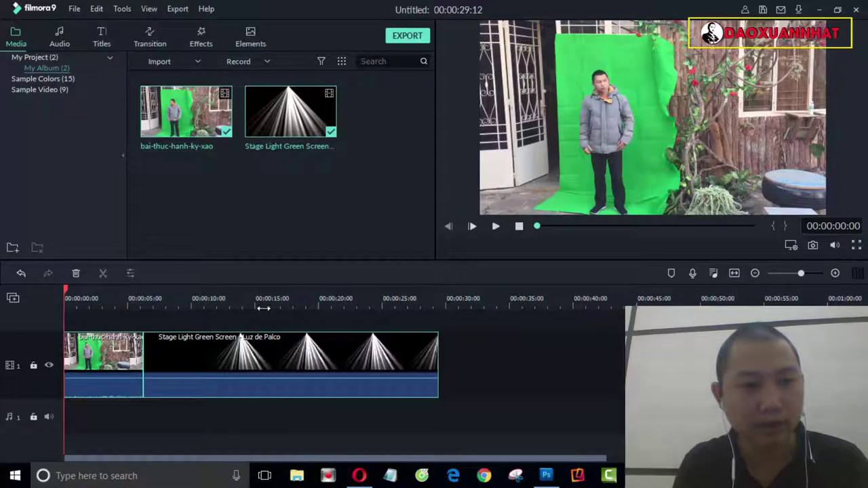
pyautogui.moveTo(154, 377); pyautogui.dragTo(429, 372)
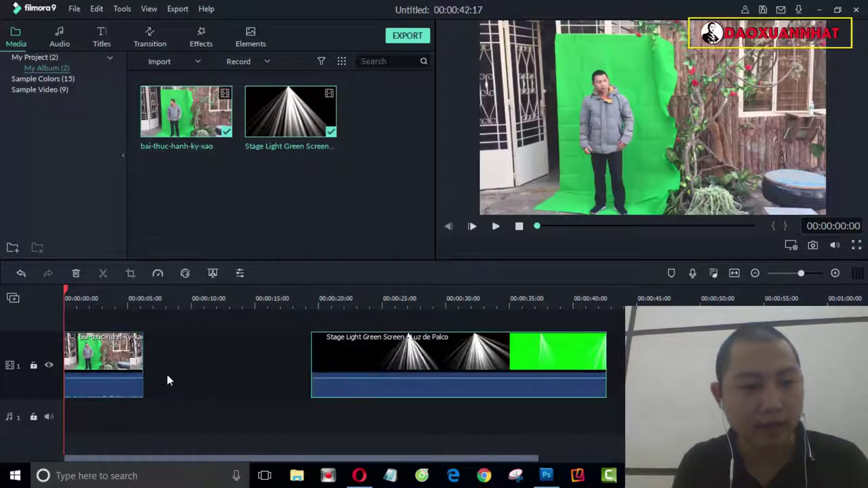
# Open Crop and Zoom for the bai-thuc-hanh-ky-xao clip and set the crop ratio to Custom.
pyautogui.click(111, 363)
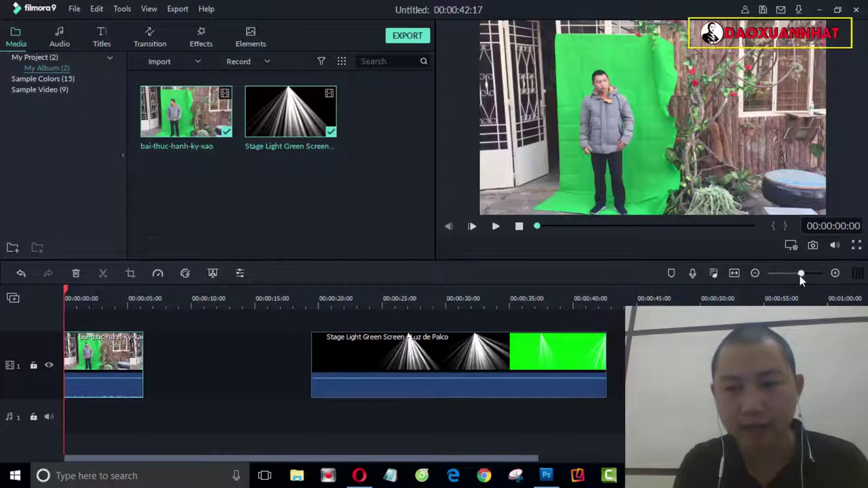
pyautogui.moveTo(802, 274); pyautogui.dragTo(804, 274)
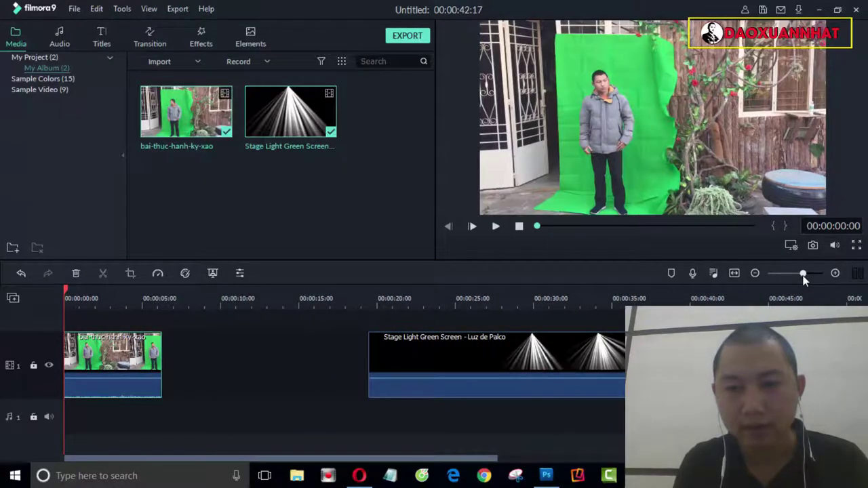
pyautogui.click(224, 422)
pyautogui.scroll(2, 243, 367)
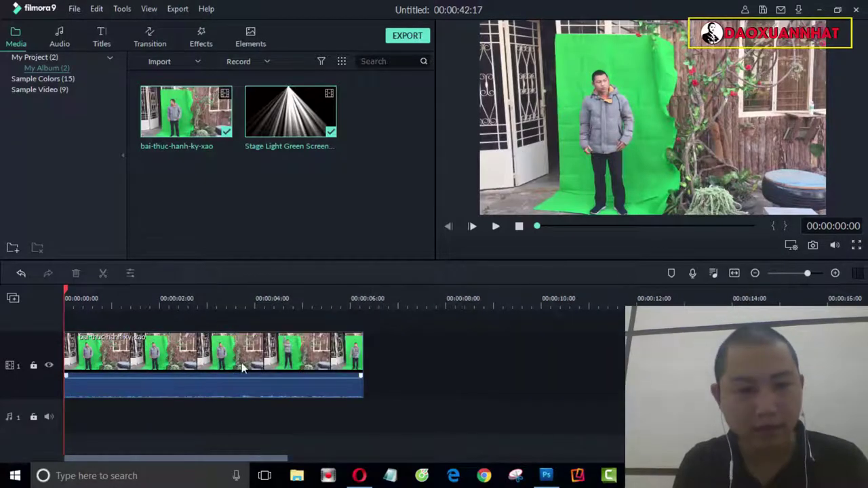
pyautogui.click(243, 367)
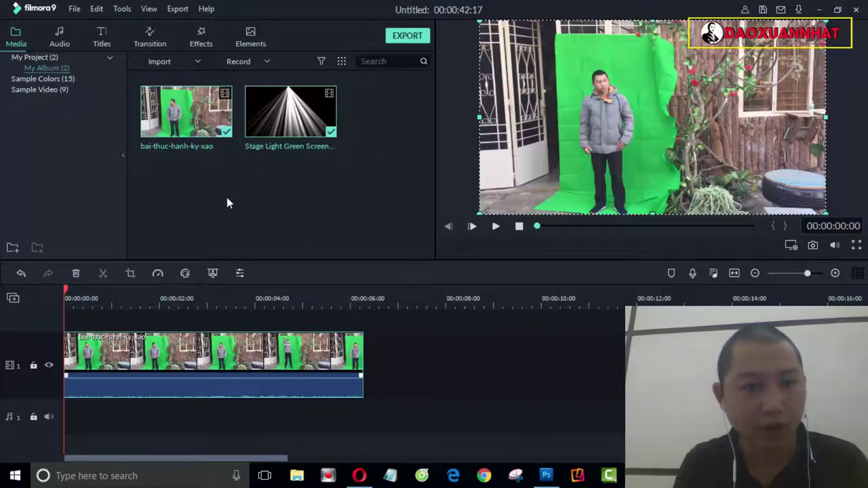
pyautogui.click(130, 273)
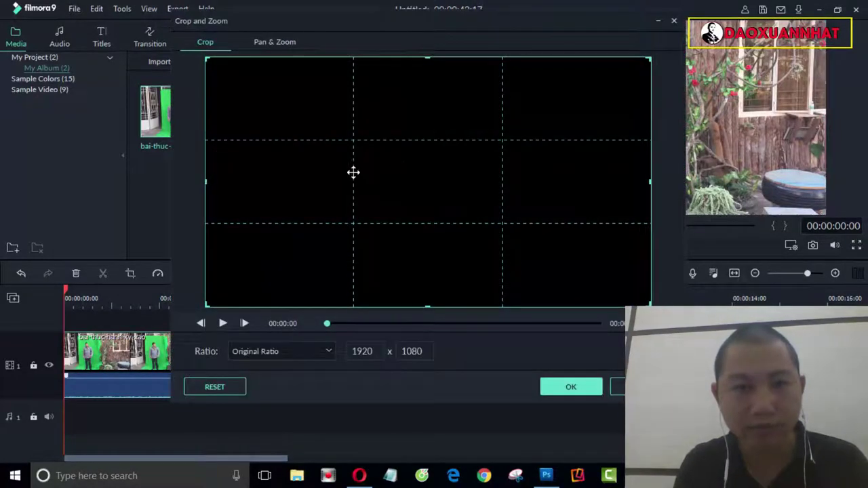
pyautogui.click(315, 351)
pyautogui.click(271, 434)
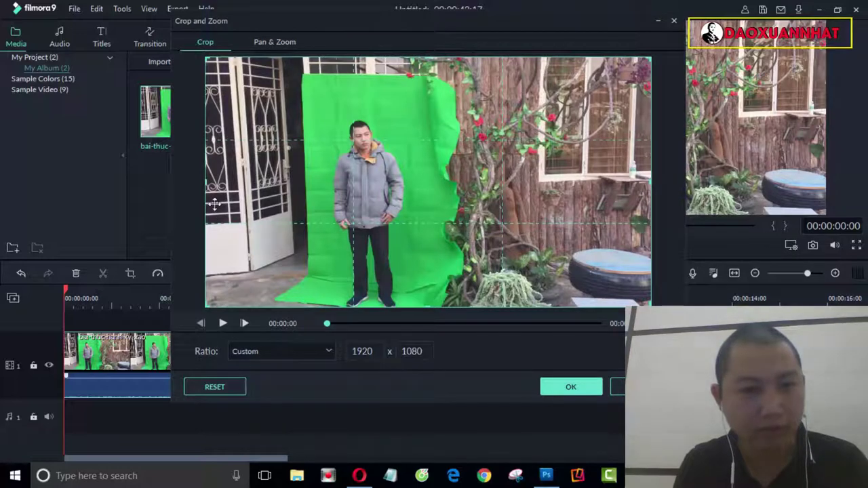
# Crop the clip tightly around the standing man within the green backdrop, at 542 x 875, and apply the crop.
pyautogui.moveTo(214, 185); pyautogui.dragTo(308, 187)
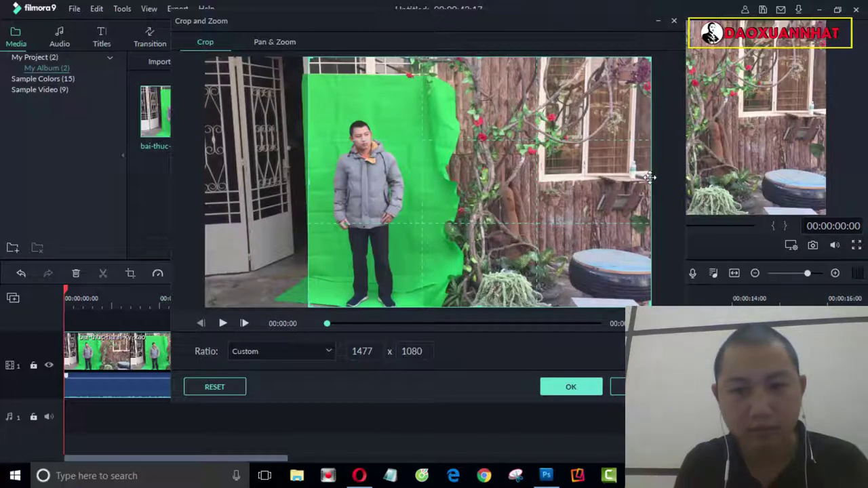
pyautogui.moveTo(650, 181); pyautogui.dragTo(435, 190)
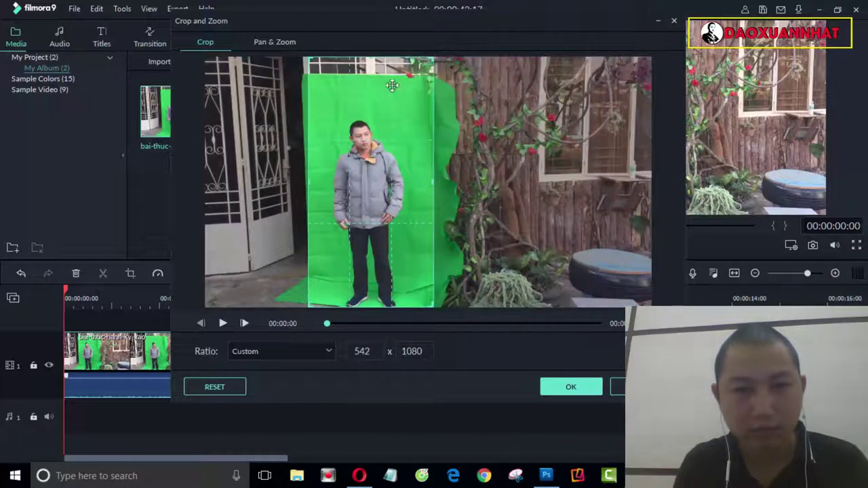
pyautogui.moveTo(370, 94); pyautogui.dragTo(380, 117)
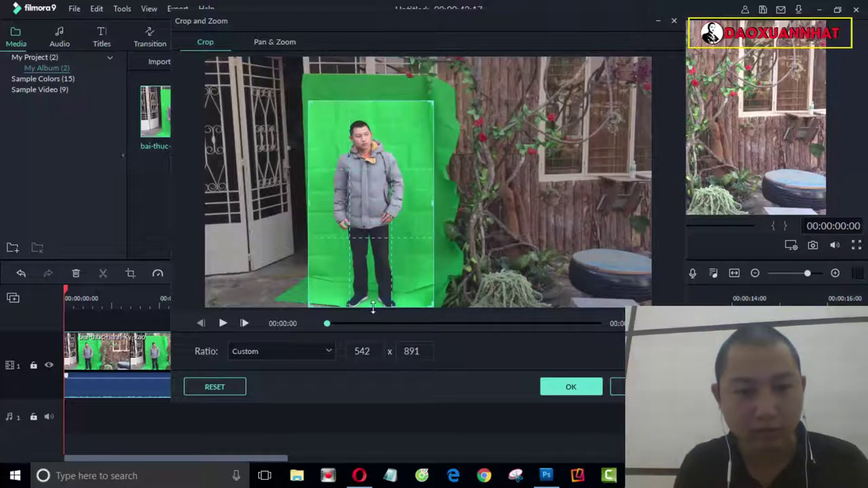
pyautogui.moveTo(372, 307); pyautogui.dragTo(373, 304)
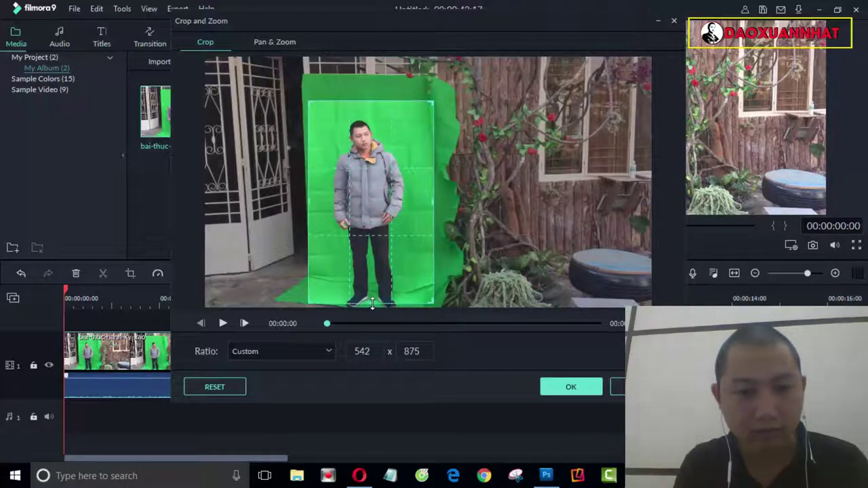
pyautogui.click(570, 385)
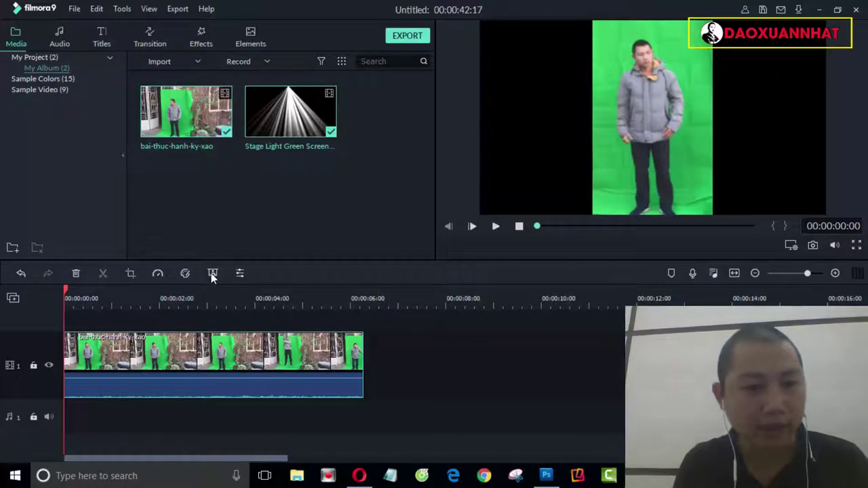
# Apply Chroma Key to the bai-thuc-hanh-ky-xao clip with Offset 50 and Tolerance 53.
pyautogui.click(213, 273)
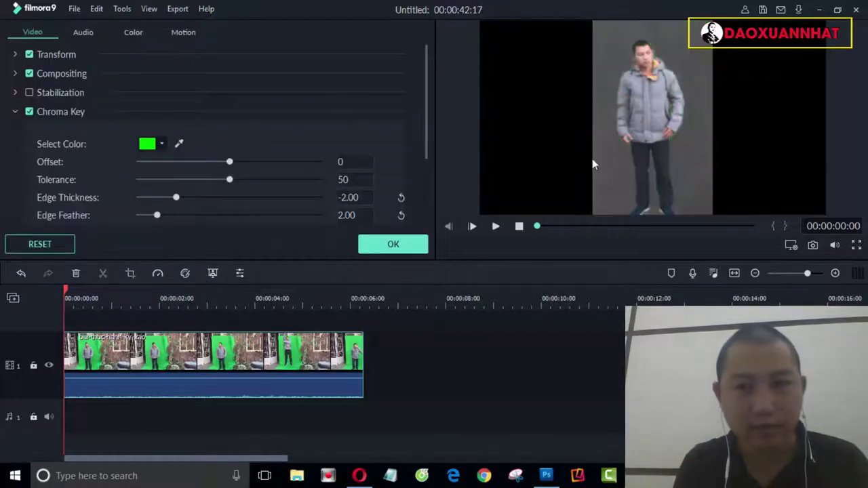
pyautogui.moveTo(230, 163); pyautogui.dragTo(275, 166)
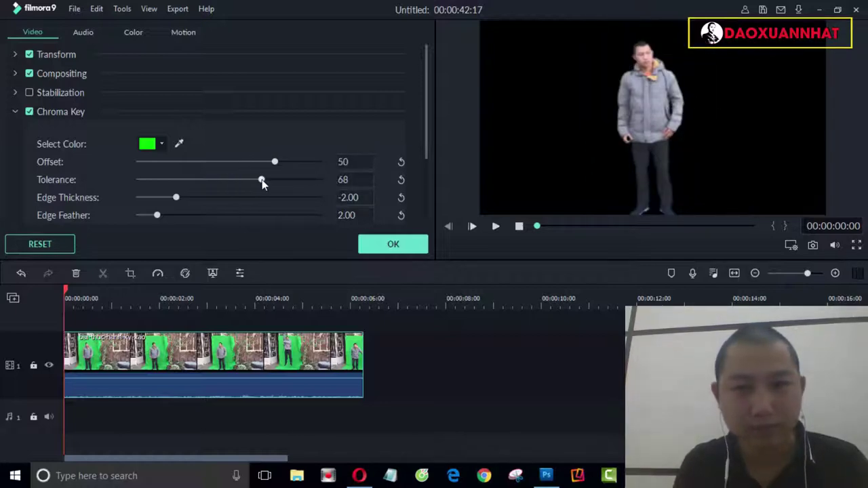
pyautogui.moveTo(262, 182); pyautogui.dragTo(235, 188)
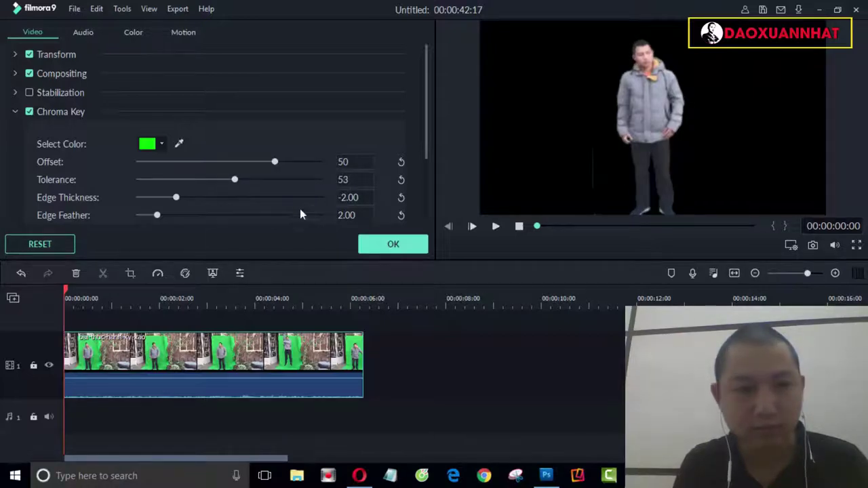
# Narrow the man clip's crop to 520 x 875 by trimming the side next to the white gate, and apply it.
pyautogui.click(131, 274)
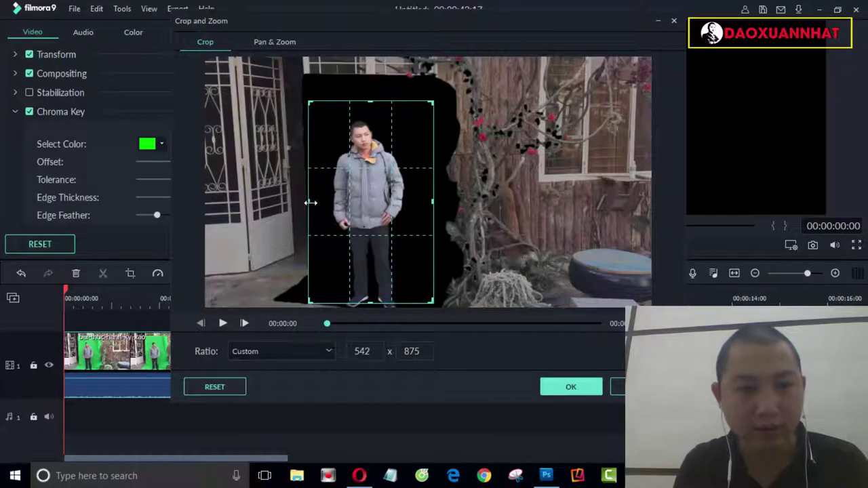
pyautogui.moveTo(311, 202); pyautogui.dragTo(313, 204)
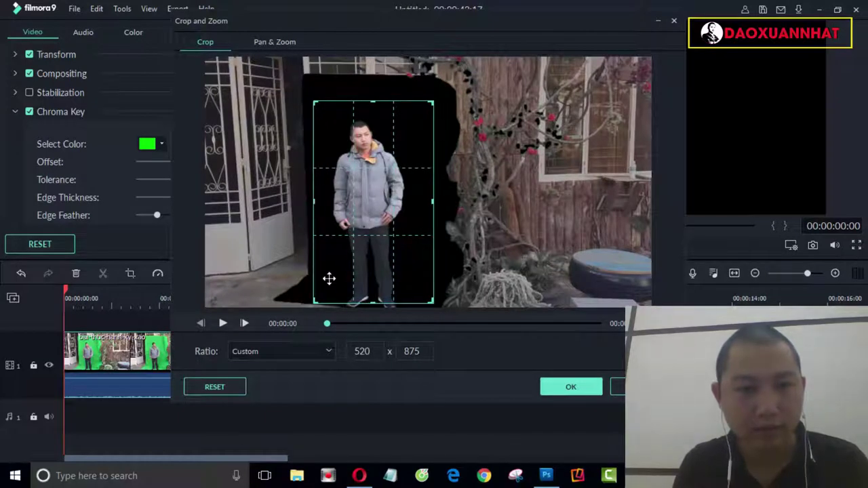
pyautogui.click(572, 386)
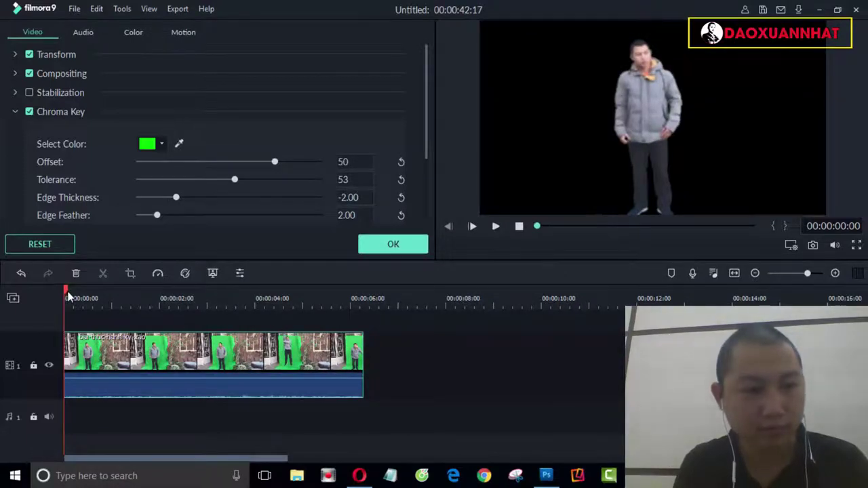
# Split the man's clip at 00:00:04:10, before he walks out of the crop, and delete the part after the cut.
pyautogui.moveTo(68, 296); pyautogui.dragTo(306, 303)
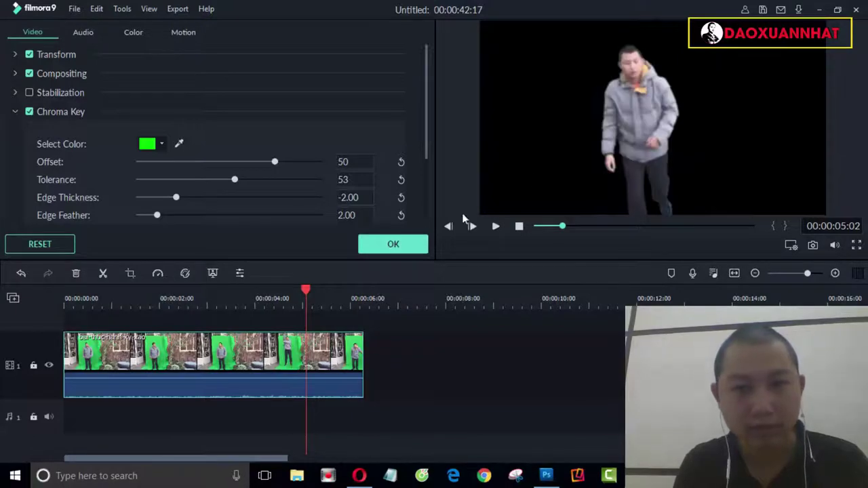
pyautogui.click(345, 318)
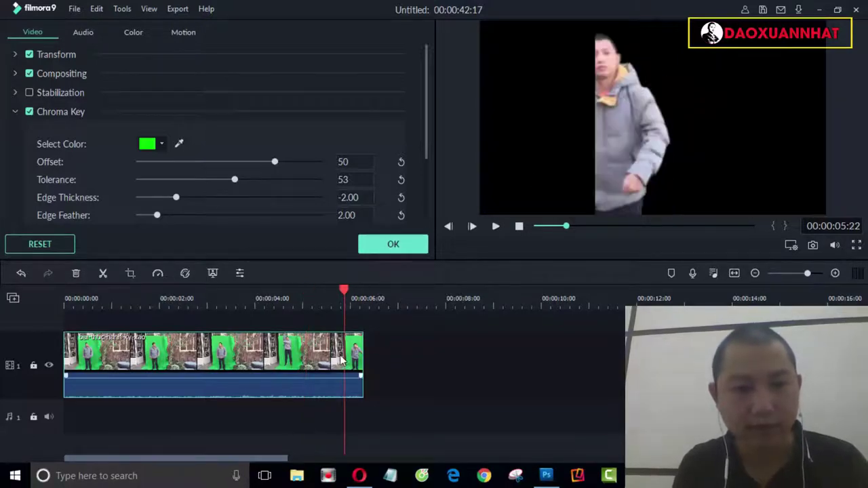
pyautogui.moveTo(343, 294); pyautogui.dragTo(276, 298)
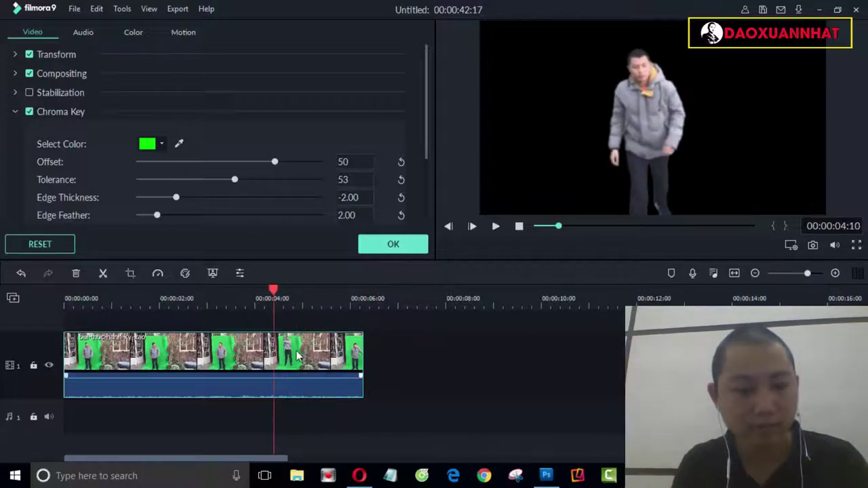
pyautogui.hotkey('ctrl', 'b')
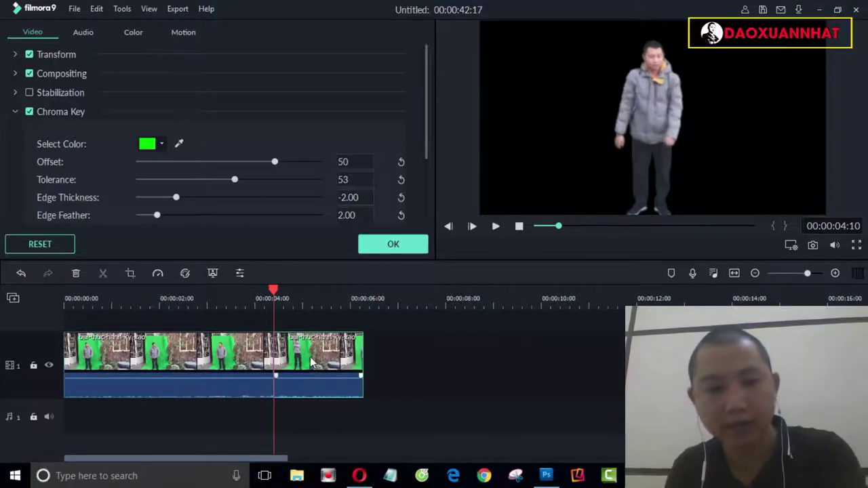
pyautogui.press('Delete')
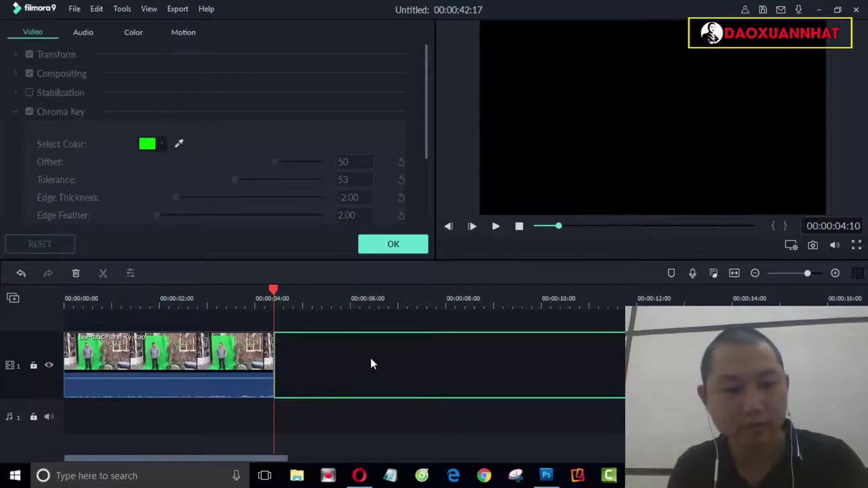
# Delete the gap after the man's clip, and move the Stage Light clip to start at about 7 seconds.
pyautogui.click(370, 364)
pyautogui.click(122, 305)
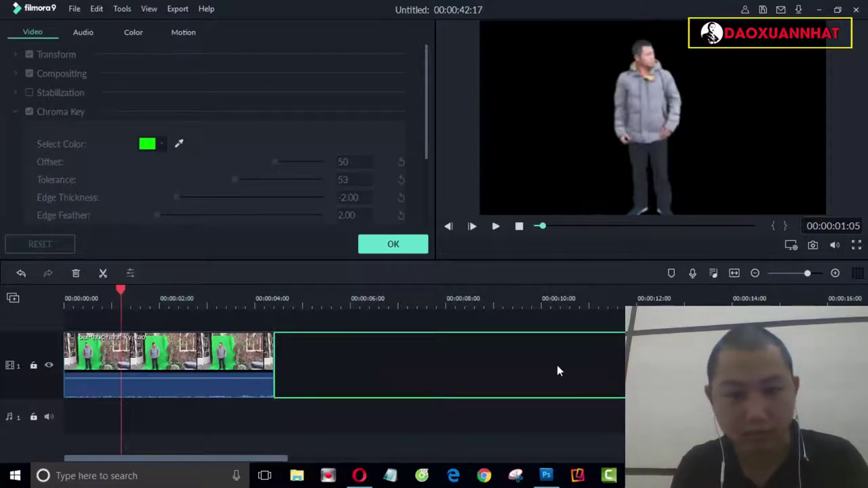
pyautogui.press('Delete')
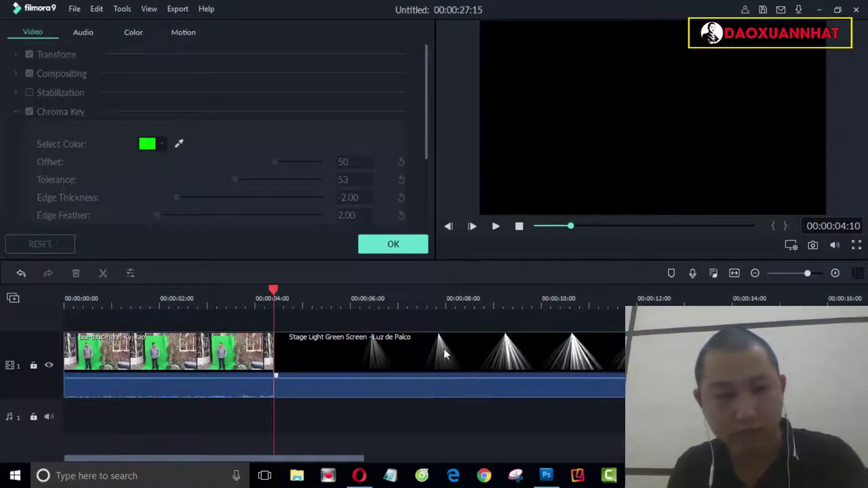
pyautogui.moveTo(422, 350); pyautogui.dragTo(506, 370)
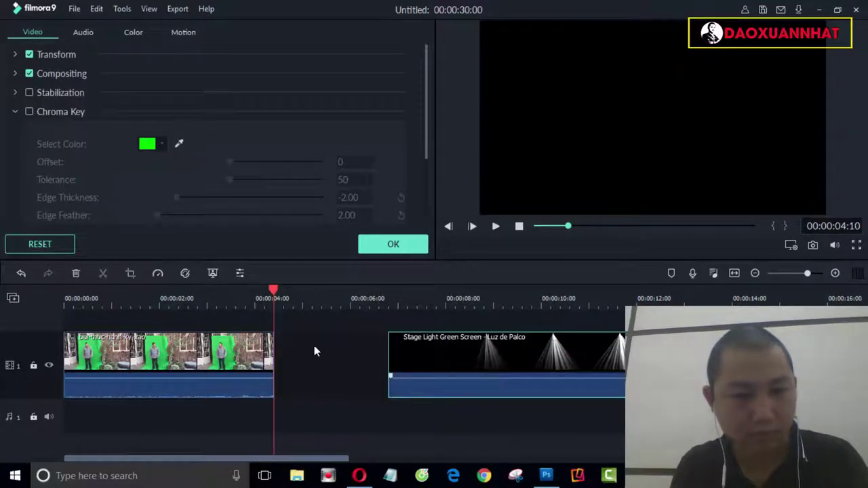
pyautogui.click(73, 304)
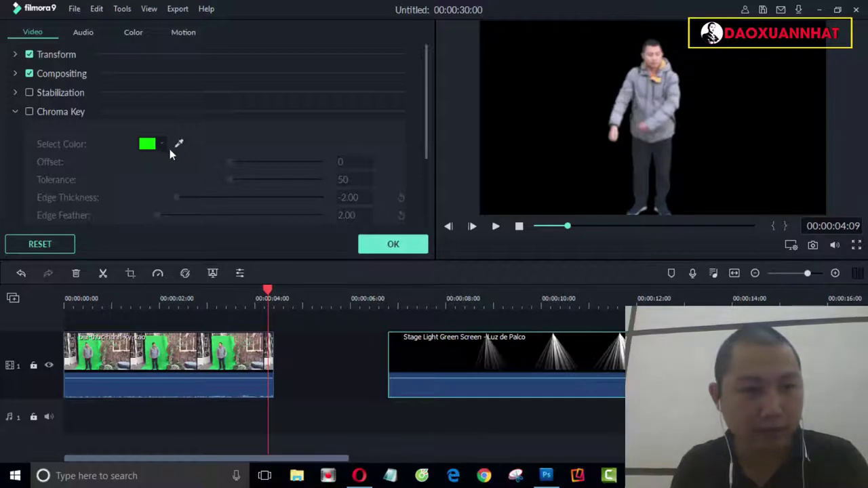
# Enable Chroma Key on the Stage Light clip with Offset 29 and Tolerance 35.
pyautogui.click(368, 245)
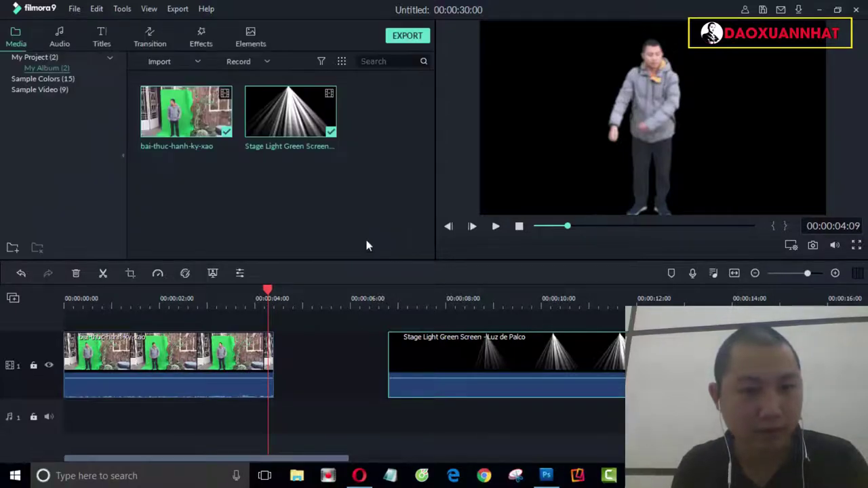
pyautogui.click(212, 273)
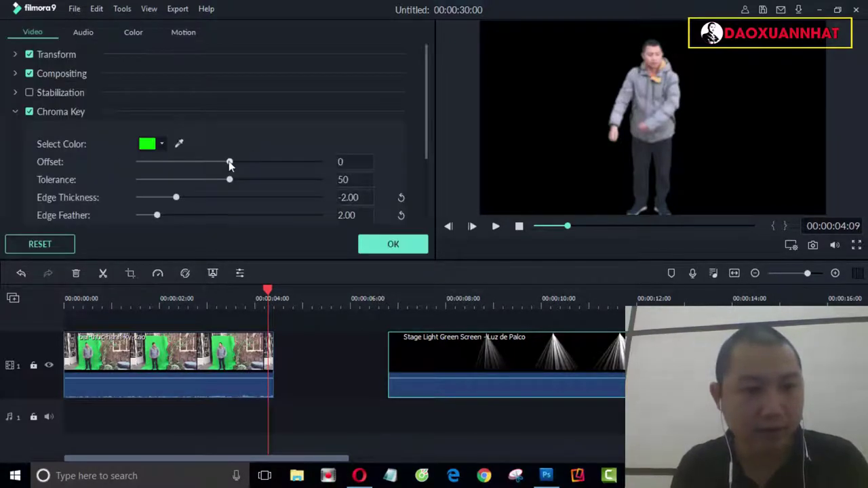
pyautogui.moveTo(229, 161); pyautogui.dragTo(211, 171)
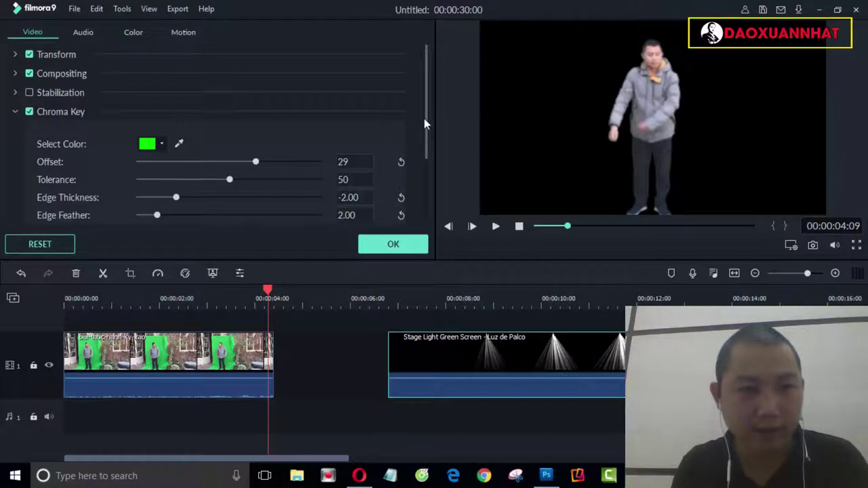
pyautogui.scroll(-2, 426, 125)
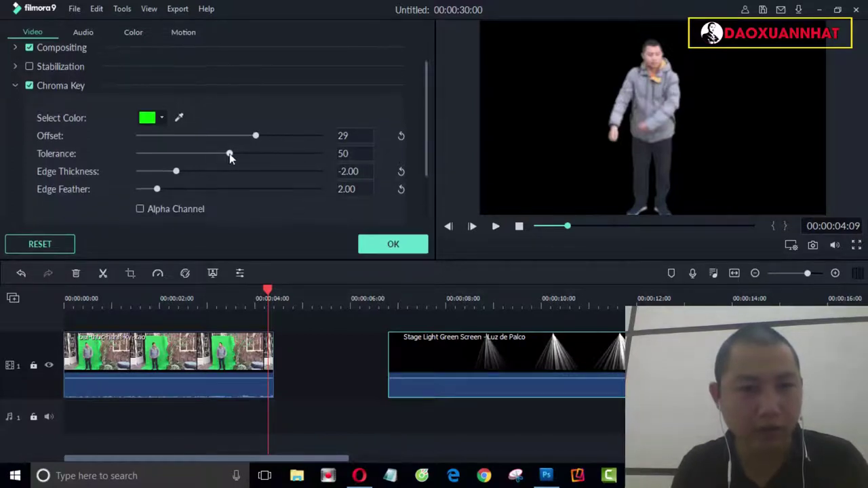
pyautogui.moveTo(229, 156); pyautogui.dragTo(203, 154)
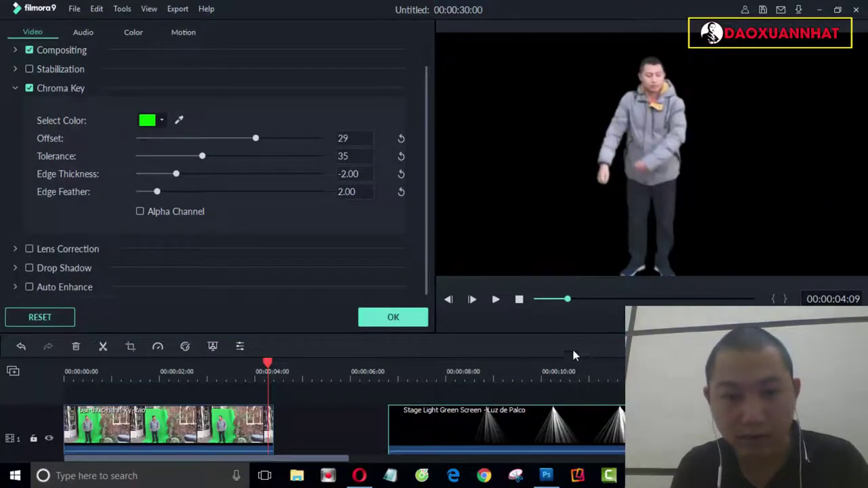
pyautogui.moveTo(576, 332); pyautogui.dragTo(580, 272)
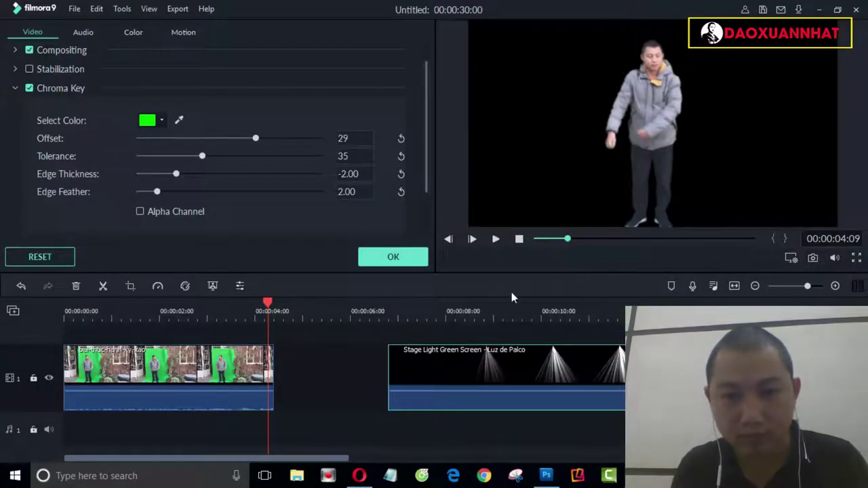
# Check the keyed man's edges near the start of the clip and at 00:00:02:14, and close the clip settings.
pyautogui.click(145, 312)
pyautogui.click(74, 312)
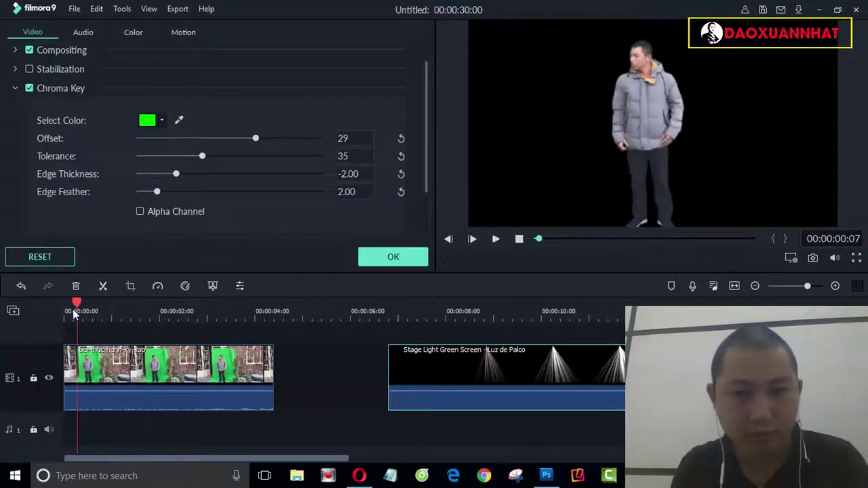
pyautogui.click(73, 311)
pyautogui.click(186, 315)
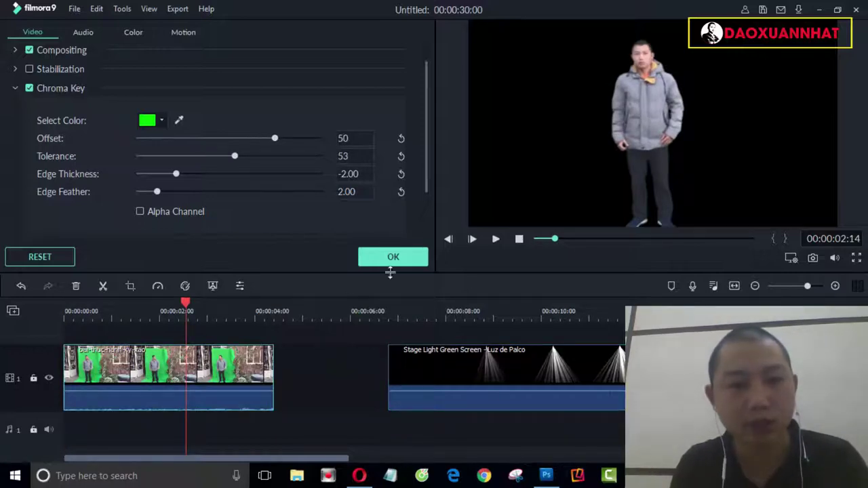
pyautogui.click(411, 254)
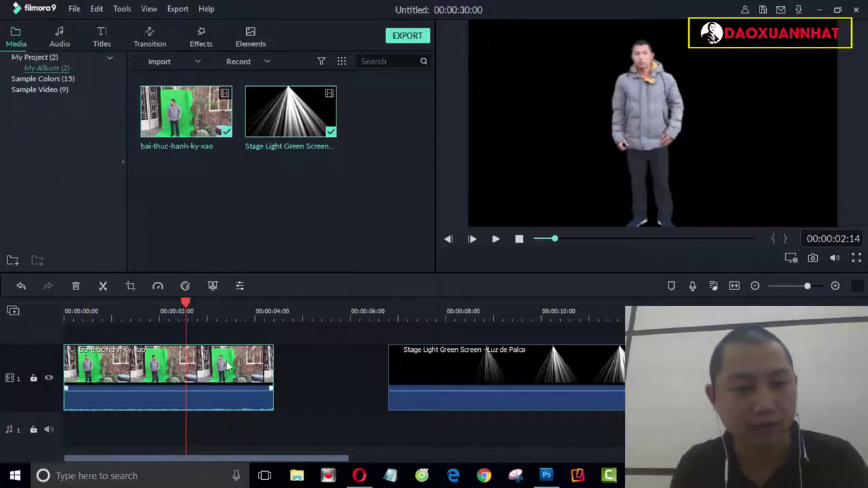
# Sample the man clip's Chroma Key colour from the green backdrop, resample it beside his head, and apply the settings.
pyautogui.click(213, 286)
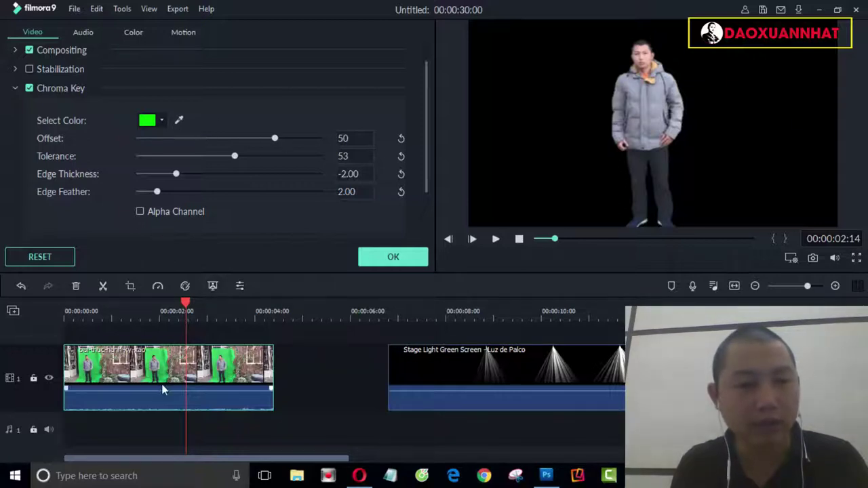
pyautogui.click(160, 122)
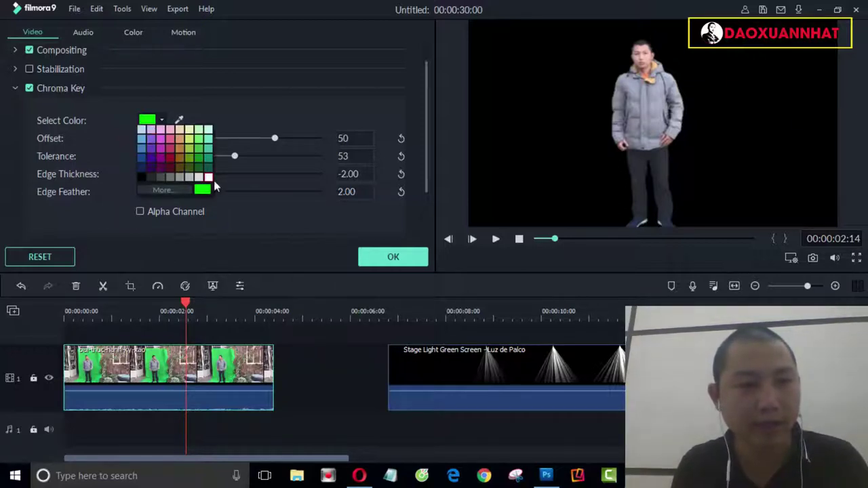
pyautogui.click(297, 113)
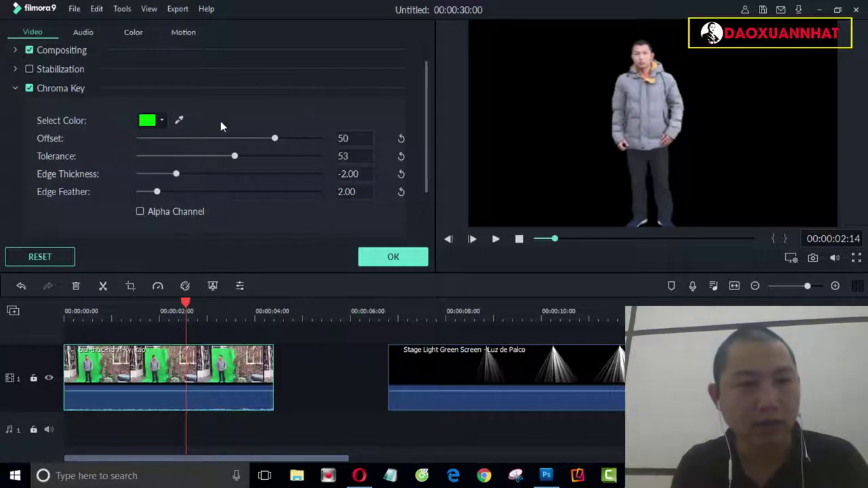
pyautogui.scroll(-1, 180, 120)
pyautogui.click(179, 119)
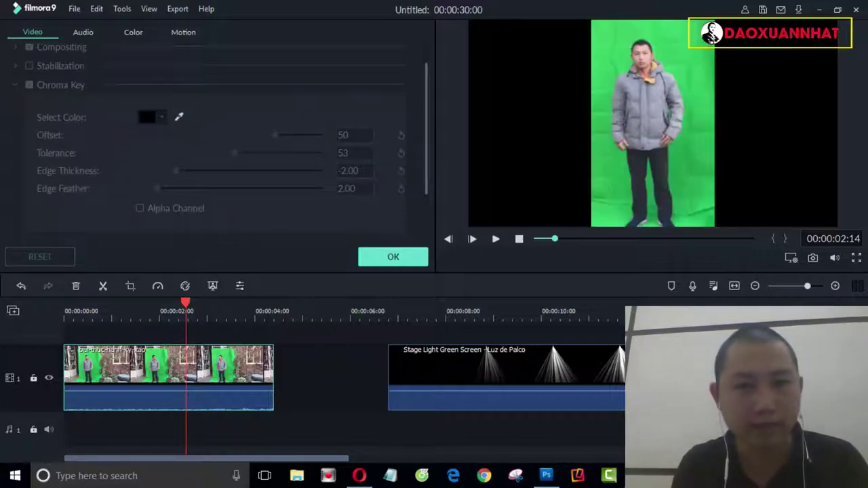
pyautogui.click(607, 92)
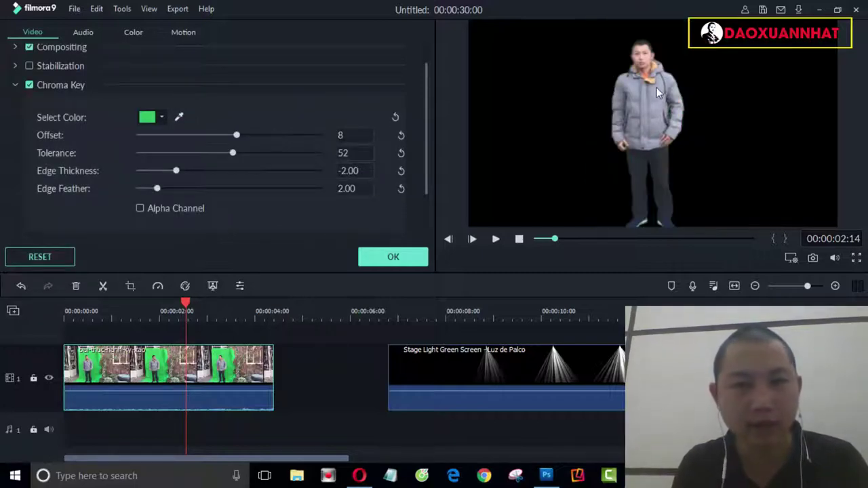
pyautogui.click(179, 118)
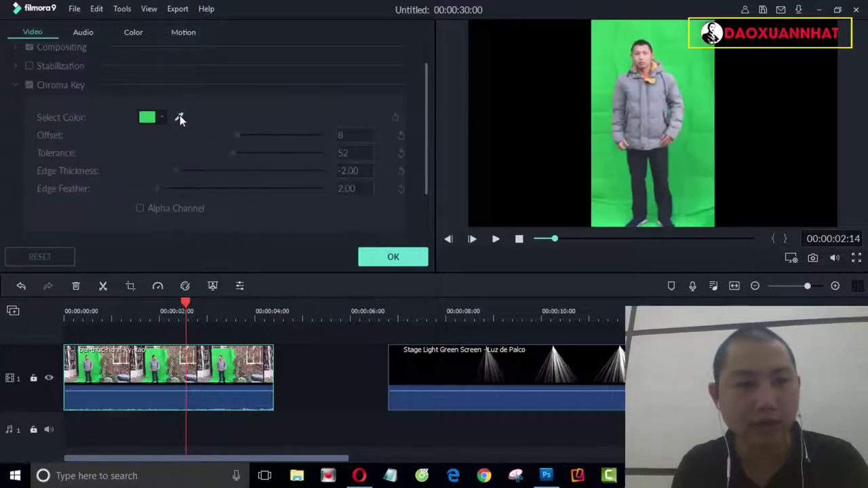
pyautogui.click(687, 44)
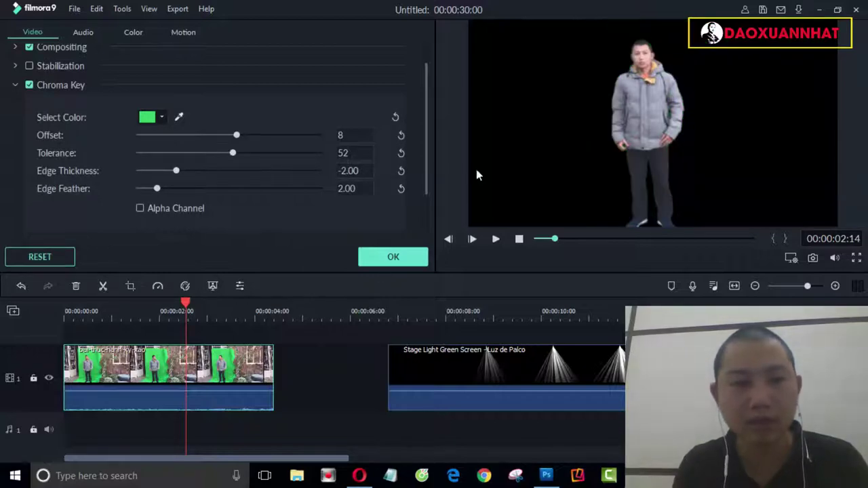
pyautogui.click(394, 261)
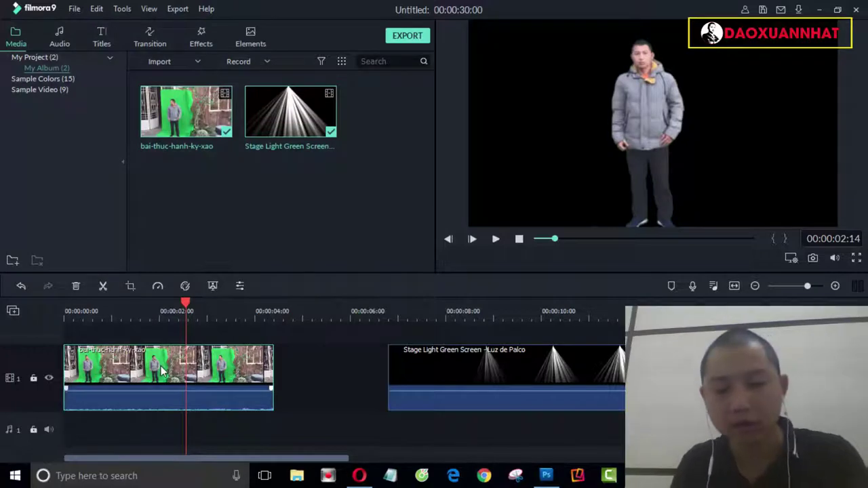
# Delete the man's clip from video track 1 and move the Stage Light clip to the start of the timeline.
pyautogui.press('Delete')
pyautogui.moveTo(462, 375); pyautogui.dragTo(117, 362)
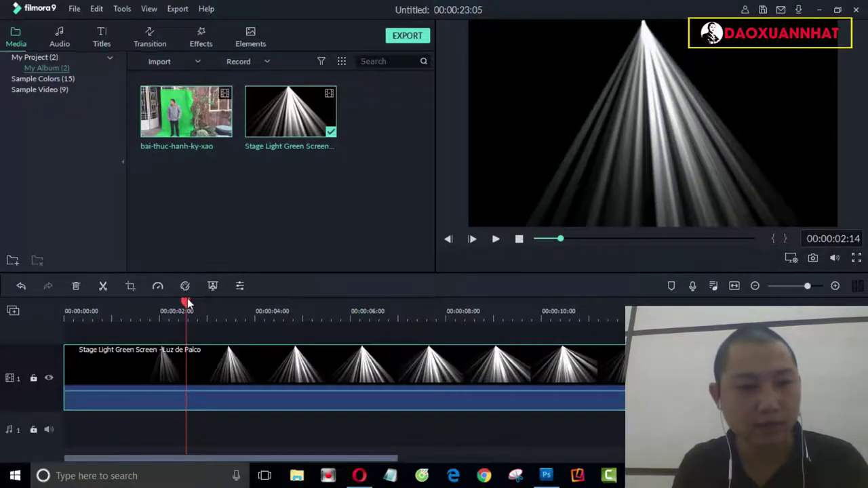
pyautogui.moveTo(185, 302); pyautogui.dragTo(719, 301)
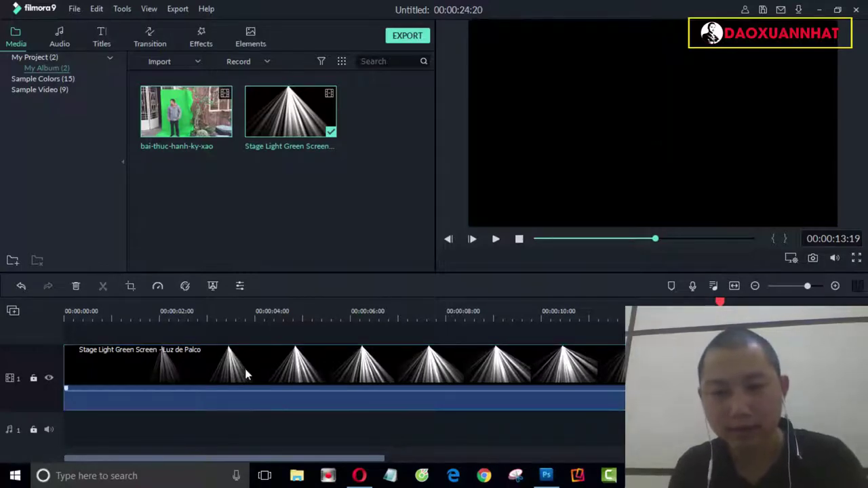
pyautogui.click(151, 316)
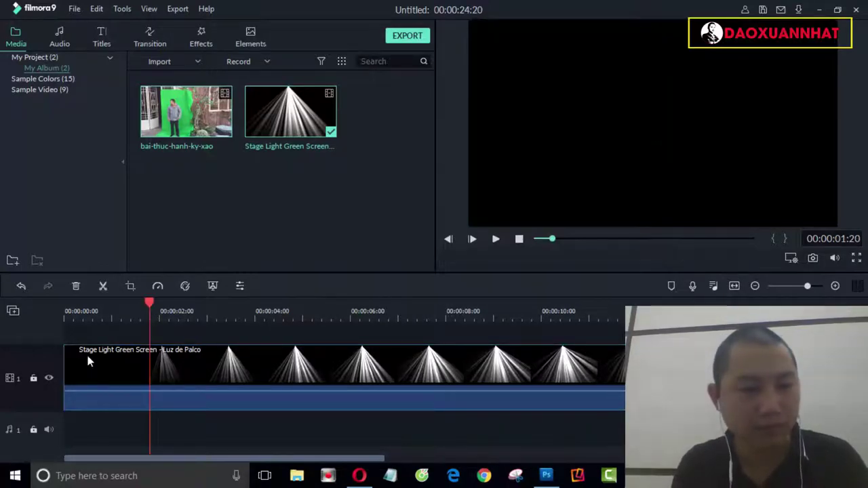
# Split the Stage Light clip at 00:00:01:20 and delete the part before the split.
pyautogui.click(109, 370)
pyautogui.hotkey('ctrl', 'b')
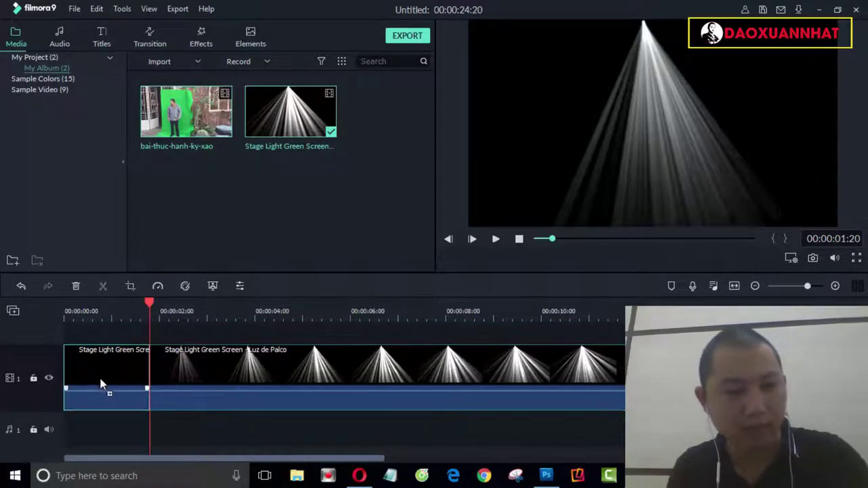
pyautogui.click(103, 384)
pyautogui.press('Delete')
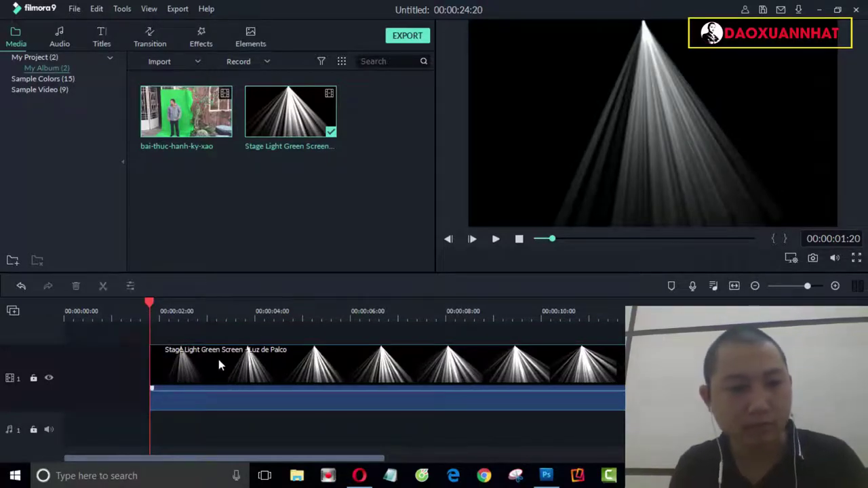
pyautogui.click(218, 361)
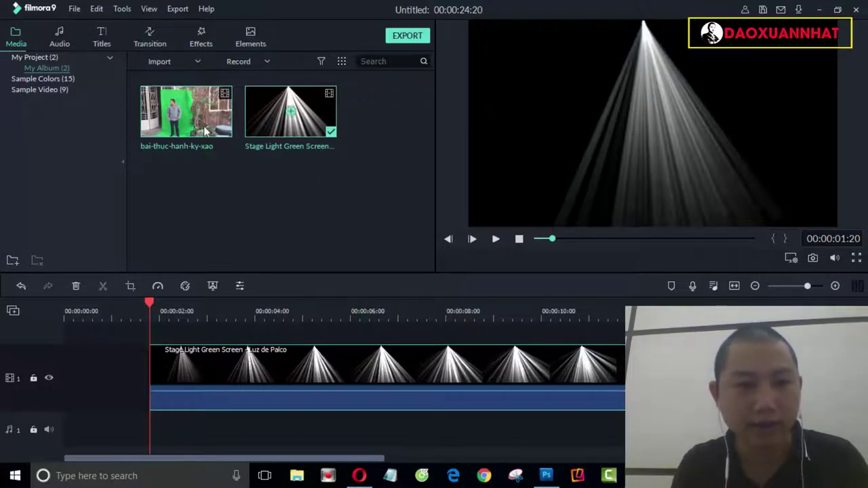
# Import the bookshelf-sach-hay-mien-phi image from the Sách Hay Miễn Phí folder on the DATA (D:) drive.
pyautogui.rightClick(238, 200)
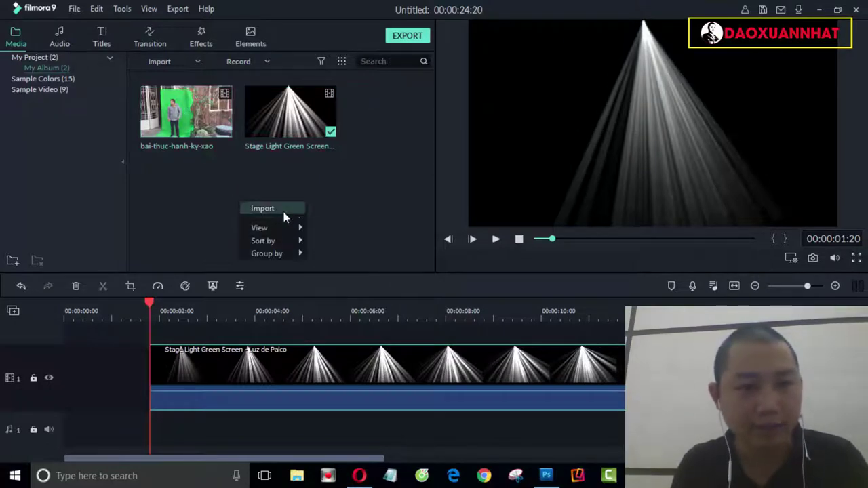
pyautogui.click(284, 211)
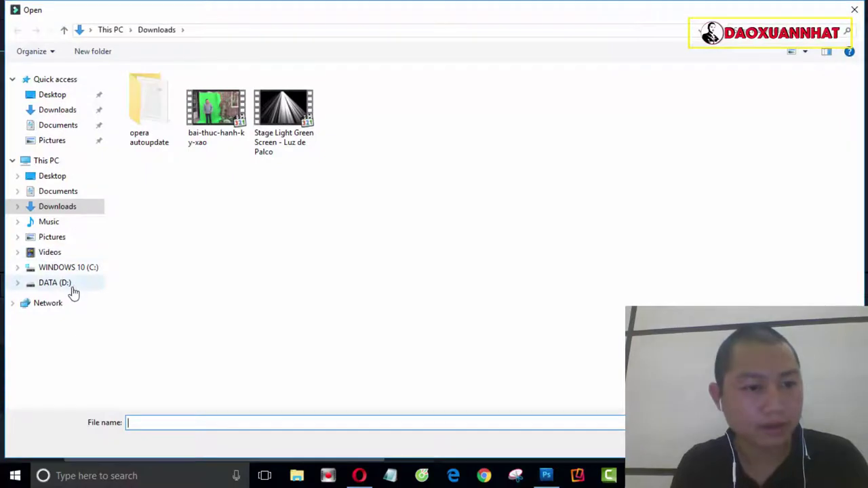
pyautogui.click(71, 286)
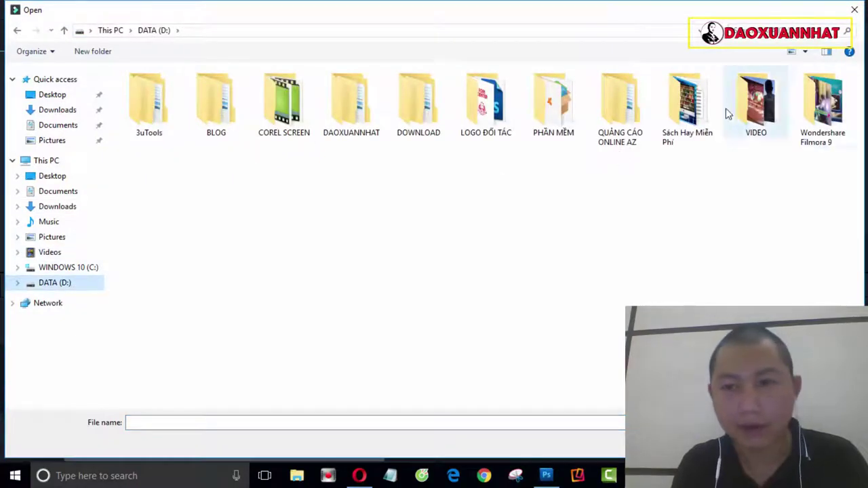
pyautogui.click(705, 114)
pyautogui.doubleClick(705, 114)
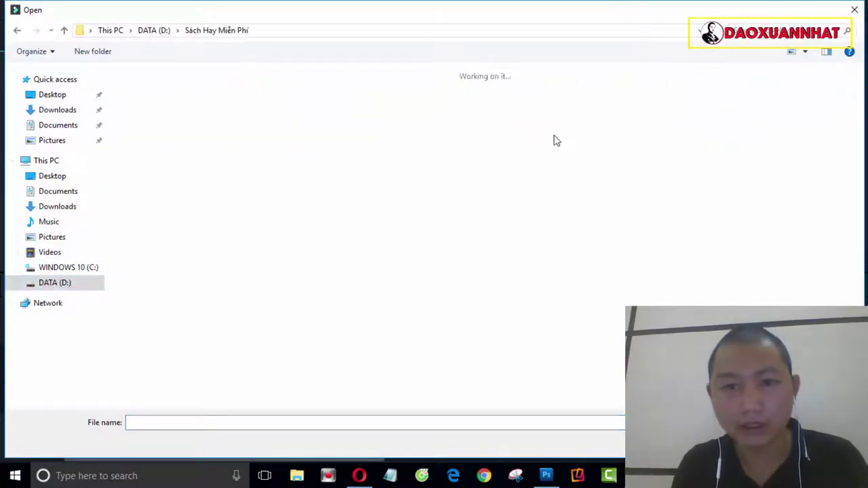
pyautogui.click(144, 102)
pyautogui.doubleClick(144, 102)
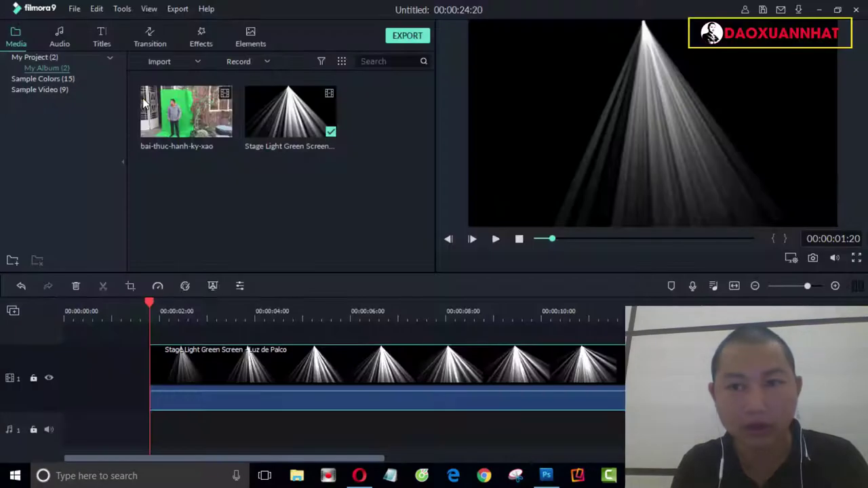
# Place the bookshelf image on video track 1 with the Stage Light clip above it on track 2, both starting at 00:00:01:20.
pyautogui.moveTo(407, 420); pyautogui.dragTo(149, 441)
pyautogui.moveTo(446, 377); pyautogui.dragTo(462, 345)
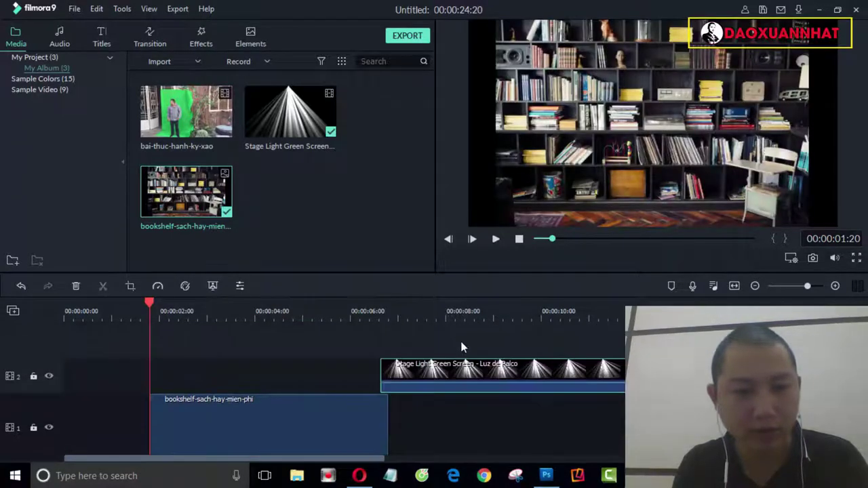
pyautogui.moveTo(527, 374); pyautogui.dragTo(292, 373)
pyautogui.moveTo(171, 365); pyautogui.dragTo(451, 421)
pyautogui.moveTo(2, 422); pyautogui.dragTo(3, 423)
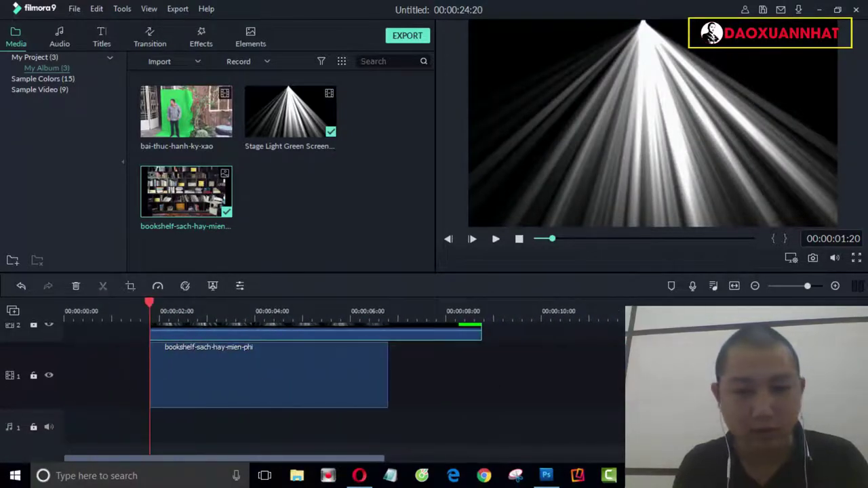
pyautogui.scroll(1, 449, 401)
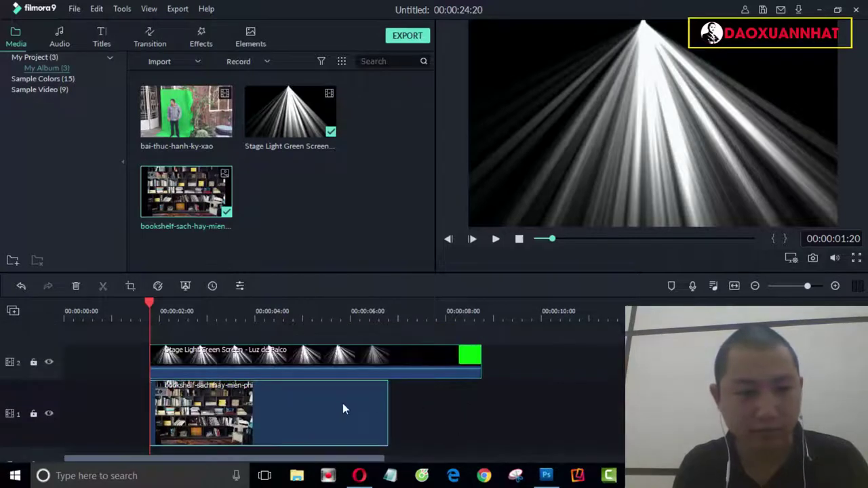
# Extend the bookshelf image to just past 00:00:08:03, then split the Stage Light clip at 00:00:08:03 and delete its green end.
pyautogui.moveTo(389, 405); pyautogui.dragTo(457, 407)
pyautogui.click(451, 309)
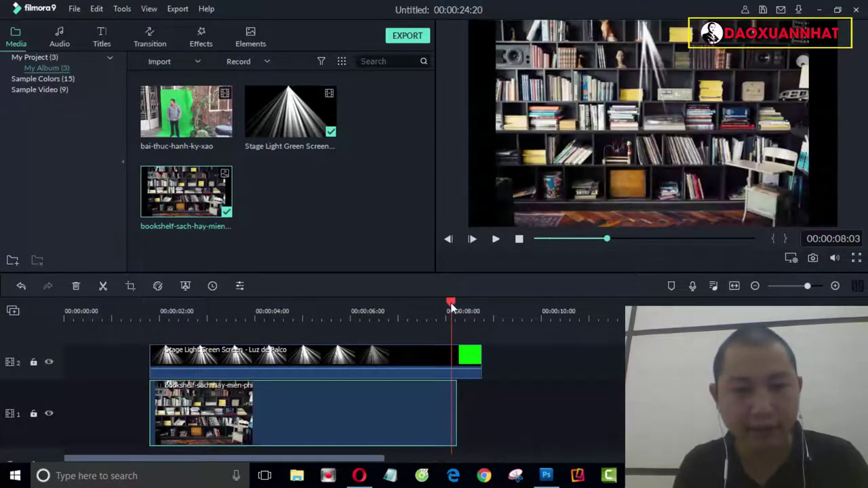
pyautogui.click(433, 363)
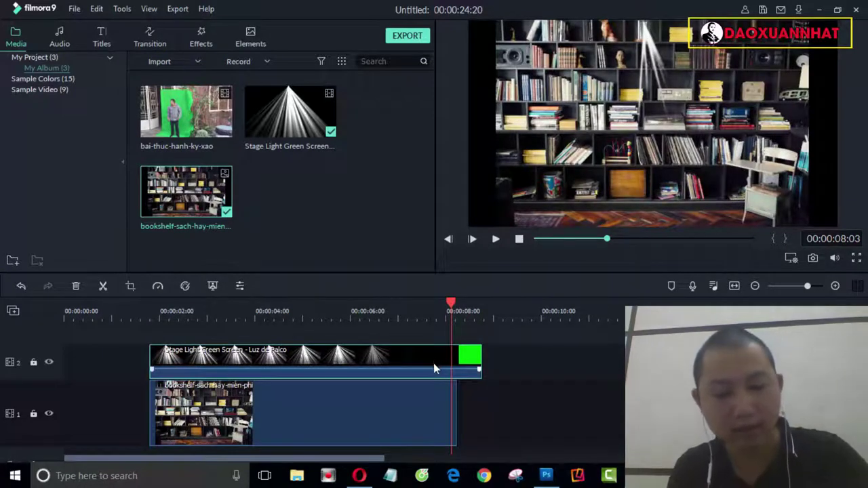
pyautogui.hotkey('ctrl', 'b')
pyautogui.press('Delete')
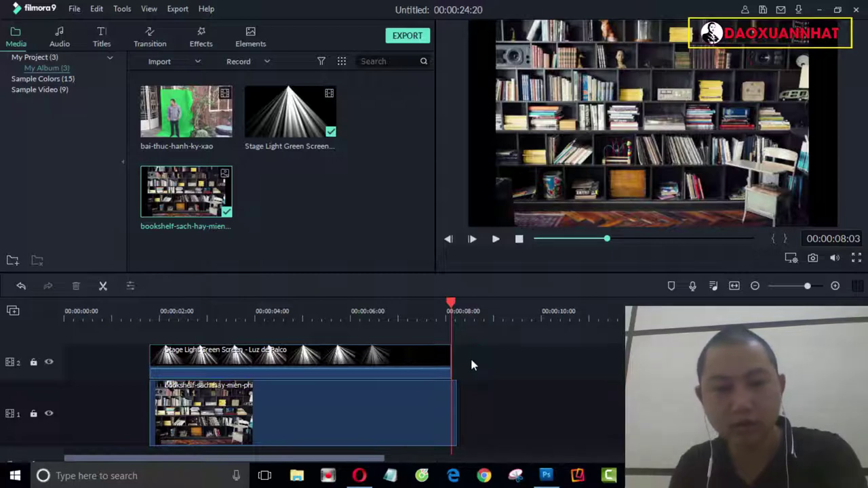
pyautogui.click(453, 391)
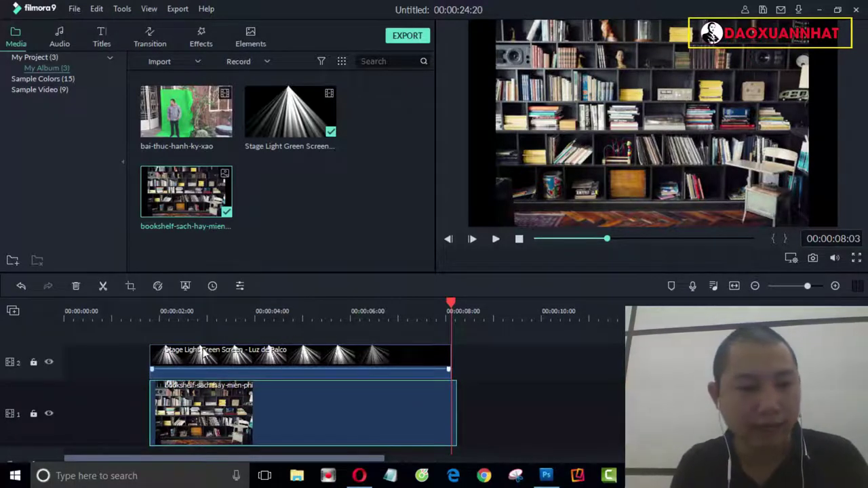
# Resample the Stage Light clip's Chroma Key colour from its black background at 00:00:04:22.
pyautogui.click(205, 359)
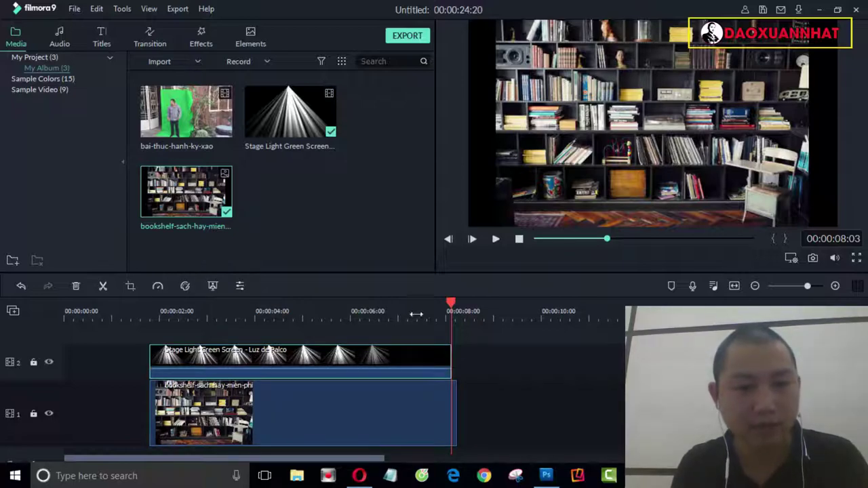
pyautogui.moveTo(451, 308); pyautogui.dragTo(299, 309)
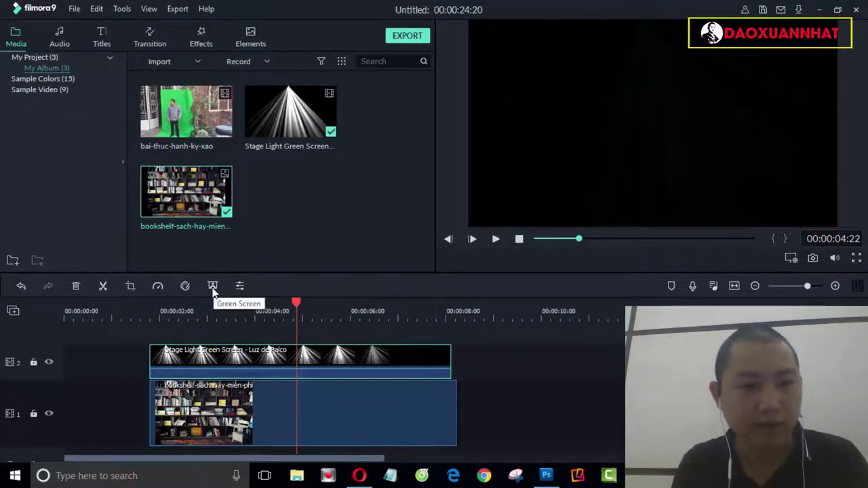
pyautogui.click(213, 288)
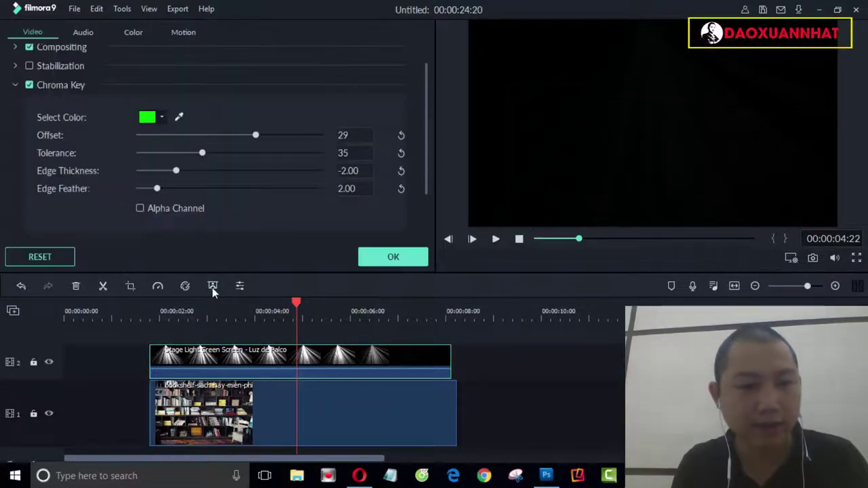
pyautogui.click(179, 117)
pyautogui.click(542, 103)
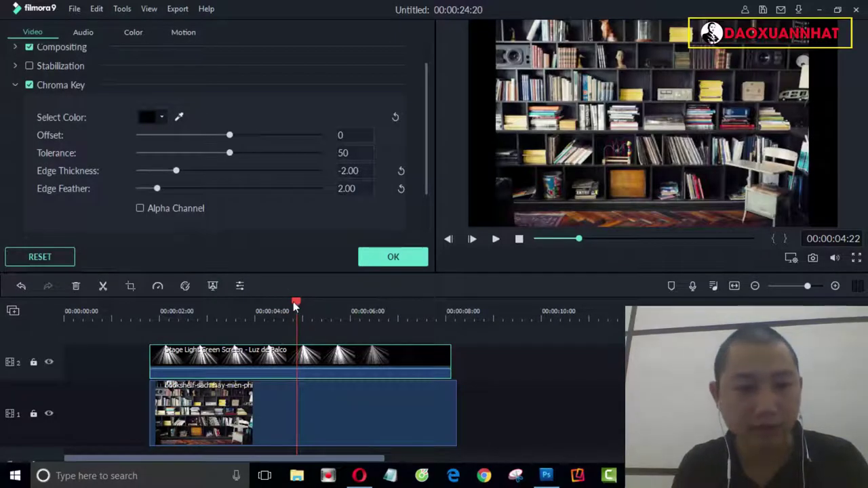
# Preview the keyed light beams over the bookshelf from 00:00:02:06 to 00:00:03:24.
pyautogui.moveTo(293, 301); pyautogui.dragTo(170, 302)
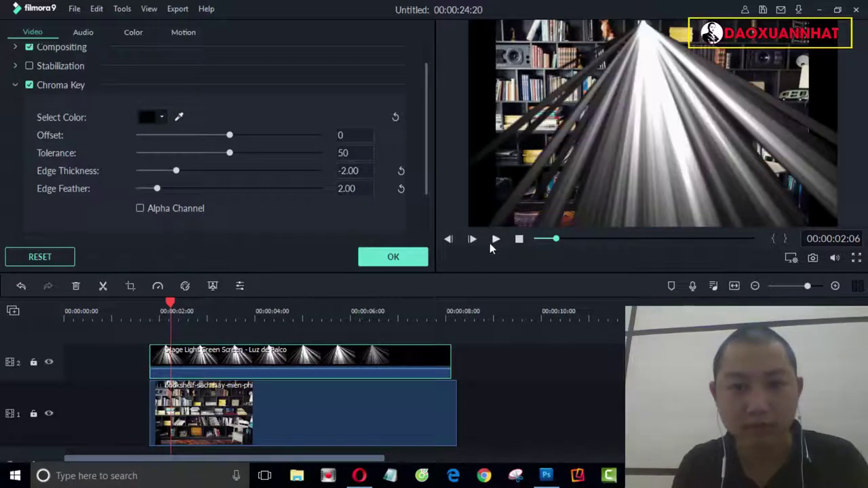
pyautogui.click(496, 240)
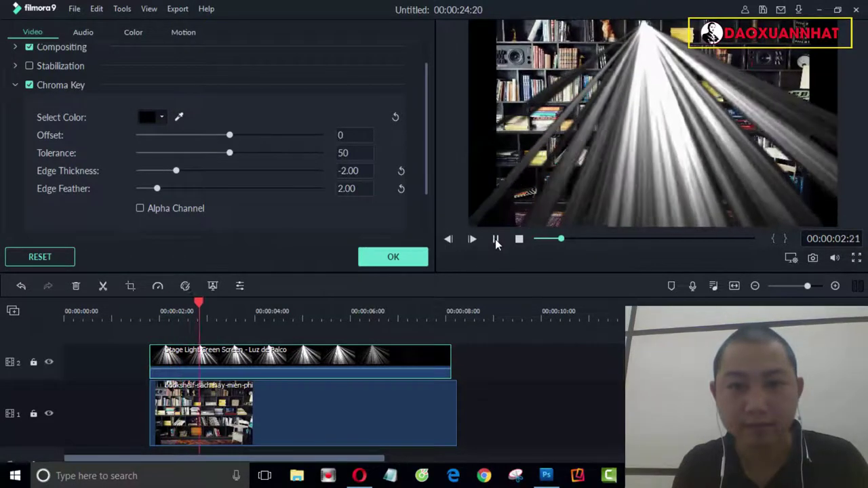
pyautogui.click(496, 240)
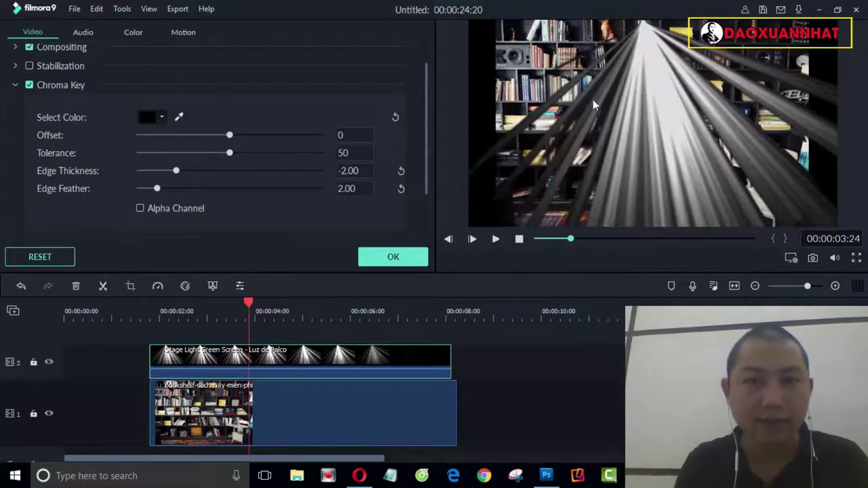
# Set the Stage Light's Chroma Key Offset to -54, Tolerance to 70, Edge Thickness to 0.00 and Edge Feather to 18.10.
pyautogui.moveTo(229, 136); pyautogui.dragTo(181, 135)
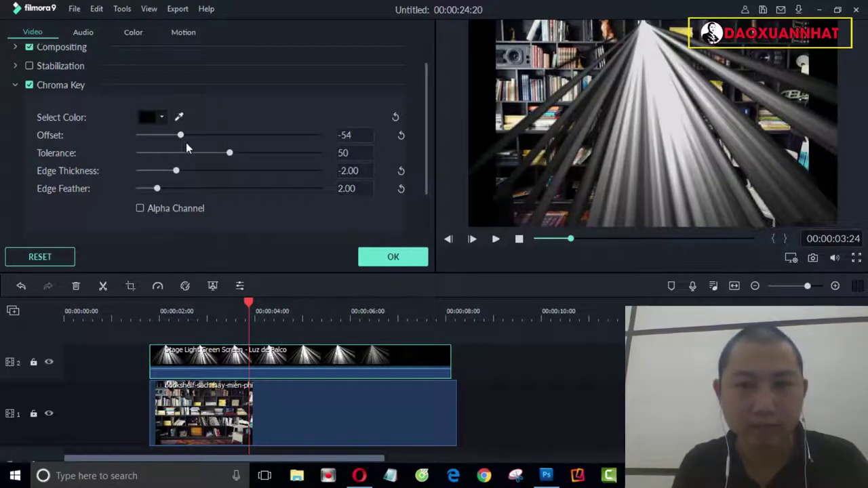
pyautogui.moveTo(229, 153); pyautogui.dragTo(265, 160)
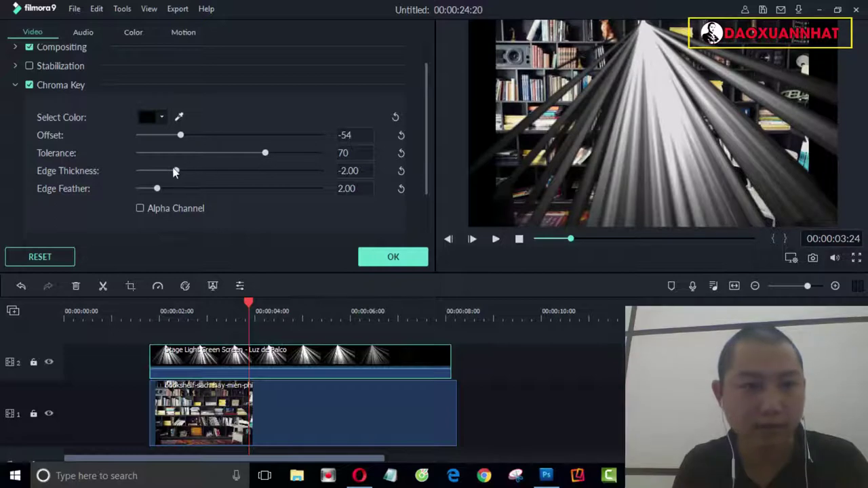
pyautogui.moveTo(176, 171); pyautogui.dragTo(236, 170)
pyautogui.moveTo(156, 192); pyautogui.dragTo(303, 198)
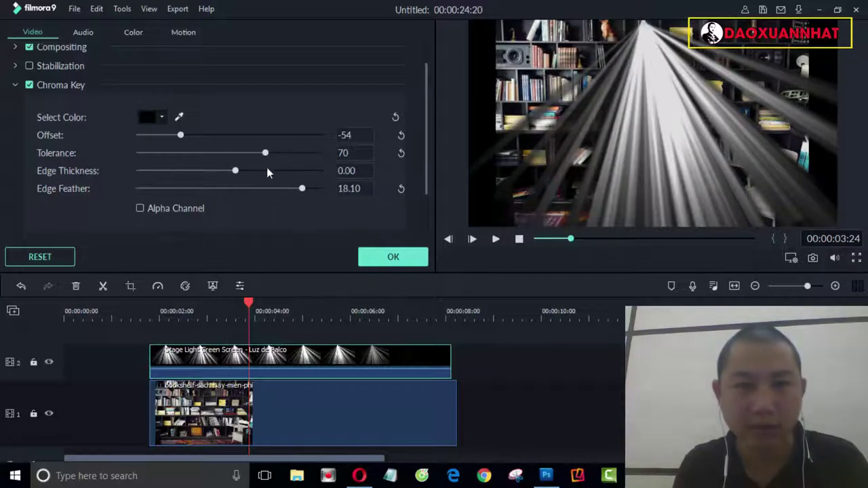
# Set the Chroma Key Offset to 35, Tolerance to 84 and Edge Thickness to 1.10, and apply the settings.
pyautogui.moveTo(237, 171); pyautogui.dragTo(291, 154)
pyautogui.moveTo(183, 135); pyautogui.dragTo(260, 137)
pyautogui.click(276, 135)
pyautogui.moveTo(425, 127); pyautogui.dragTo(423, 95)
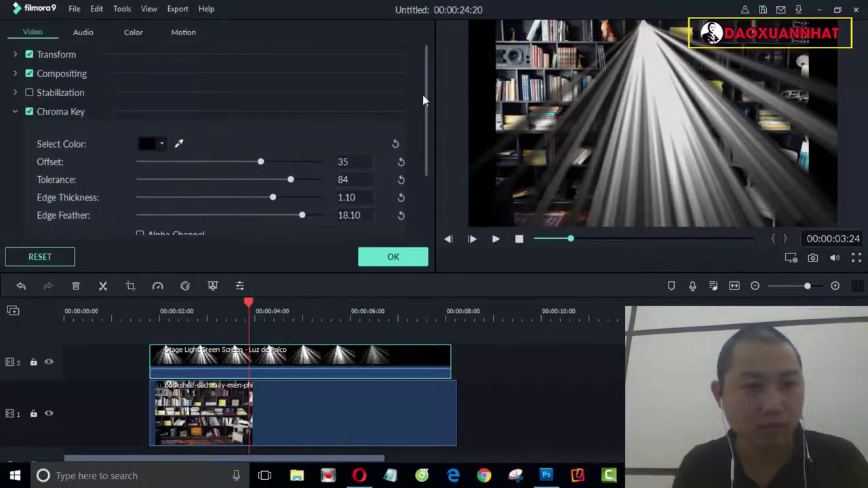
pyautogui.click(199, 316)
pyautogui.click(392, 261)
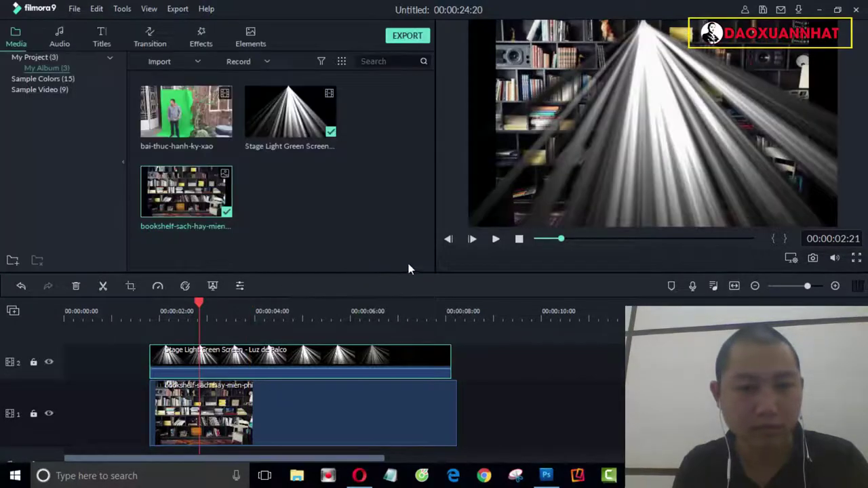
# Play the composite from 00:00:02:21 and again from 00:00:02:04 to check the light over the bookshelf.
pyautogui.click(496, 239)
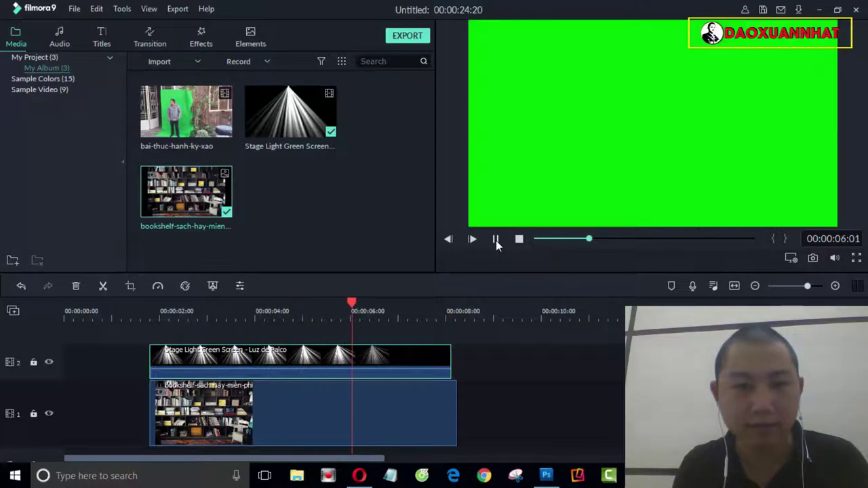
pyautogui.click(496, 240)
pyautogui.click(166, 314)
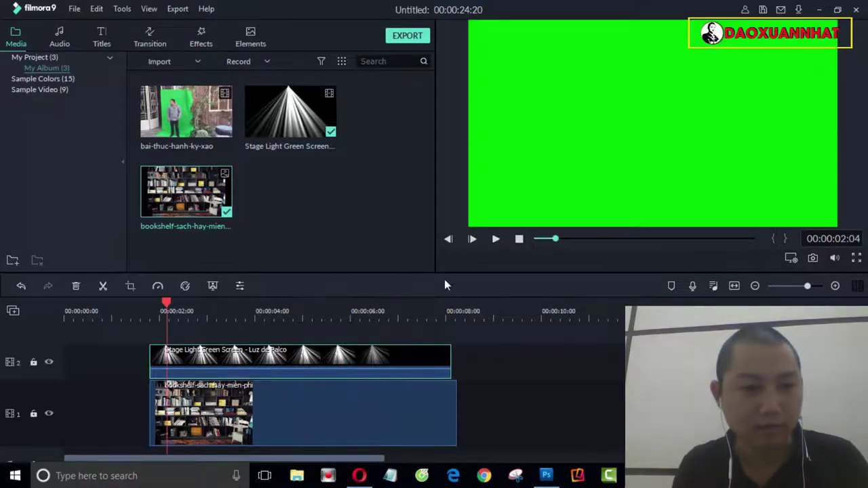
pyautogui.click(496, 240)
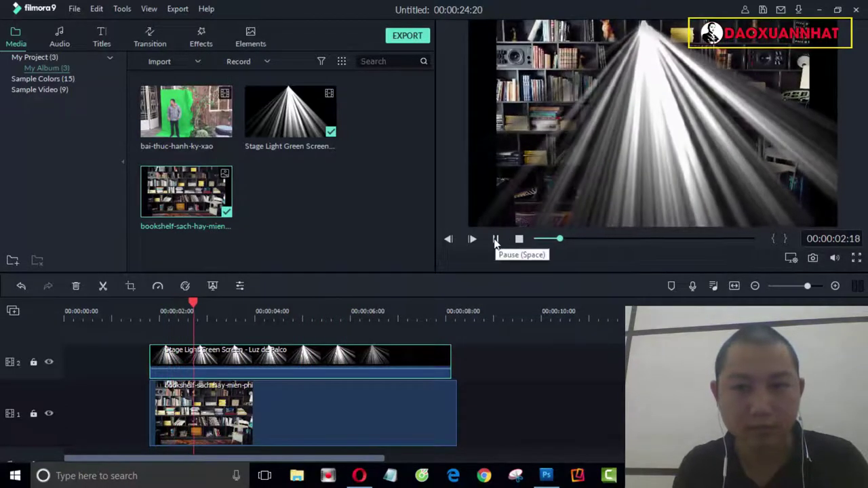
pyautogui.click(496, 240)
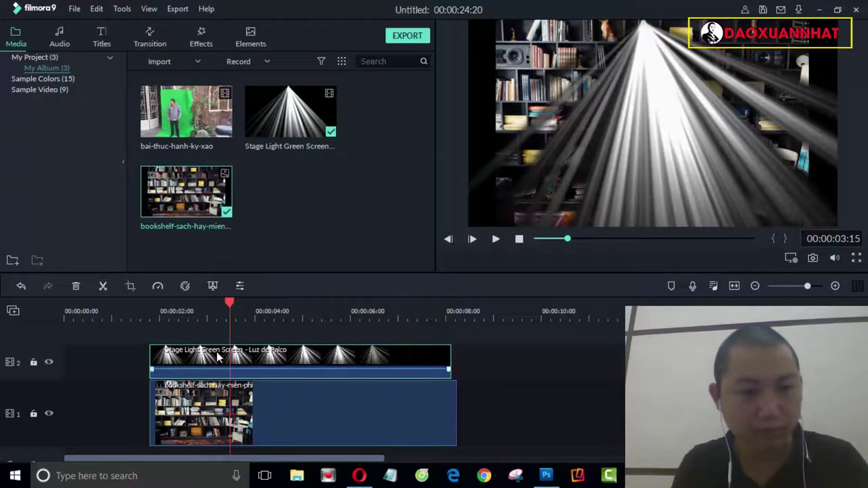
# Set the Stage Light clip's white balance Temperature to 10.98 and Tint to -13.59.
pyautogui.doubleClick(217, 357)
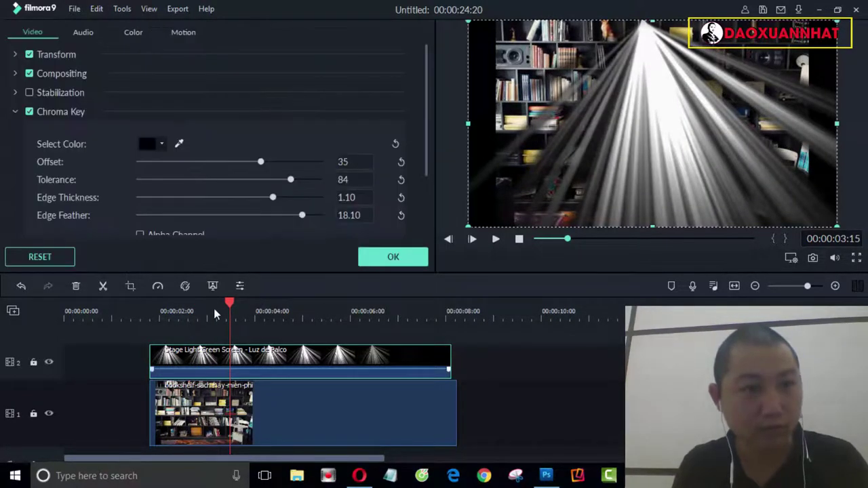
pyautogui.click(135, 33)
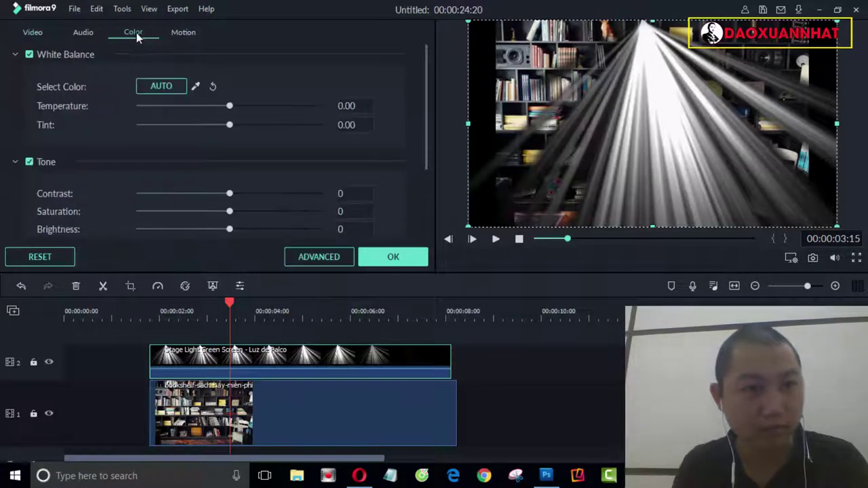
pyautogui.moveTo(230, 109); pyautogui.dragTo(190, 109)
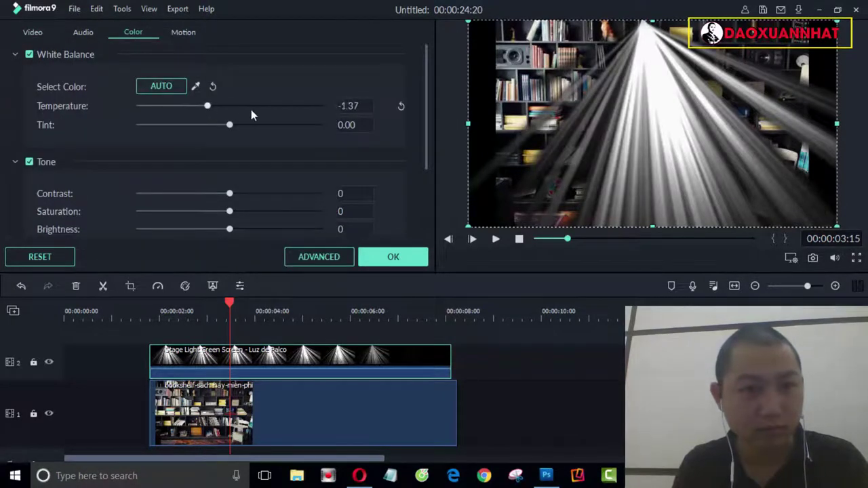
pyautogui.moveTo(251, 112); pyautogui.dragTo(184, 126)
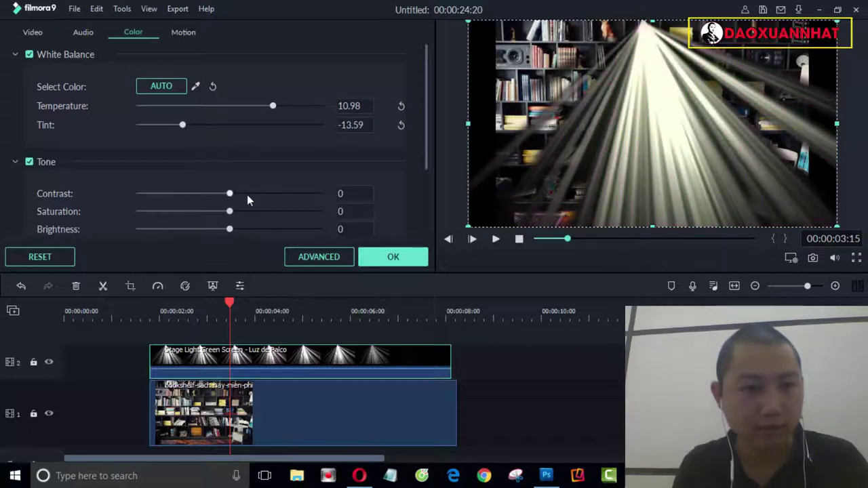
# Set the Stage Light clip's Tone to Contrast 45, Saturation 50 and Brightness 100.
pyautogui.moveTo(247, 195); pyautogui.dragTo(269, 195)
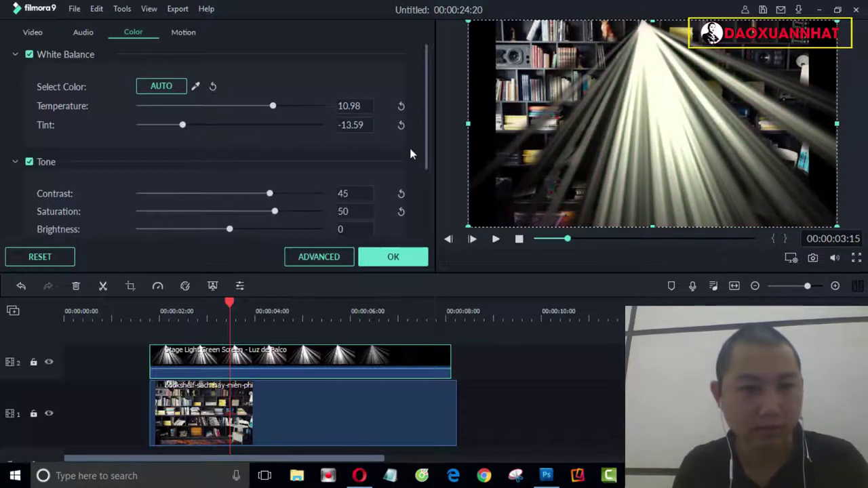
pyautogui.moveTo(426, 145); pyautogui.dragTo(429, 202)
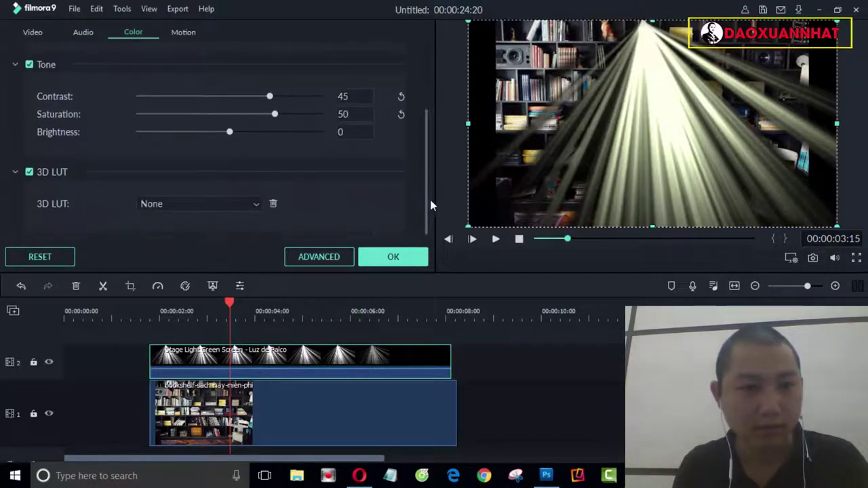
pyautogui.moveTo(232, 136); pyautogui.dragTo(324, 138)
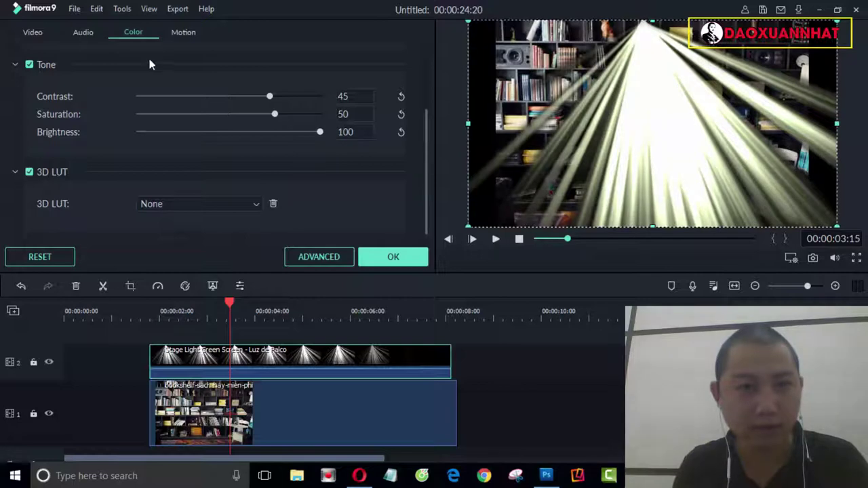
# Enable Auto Enhance on the Stage Light clip with an Amount of 14.
pyautogui.click(38, 34)
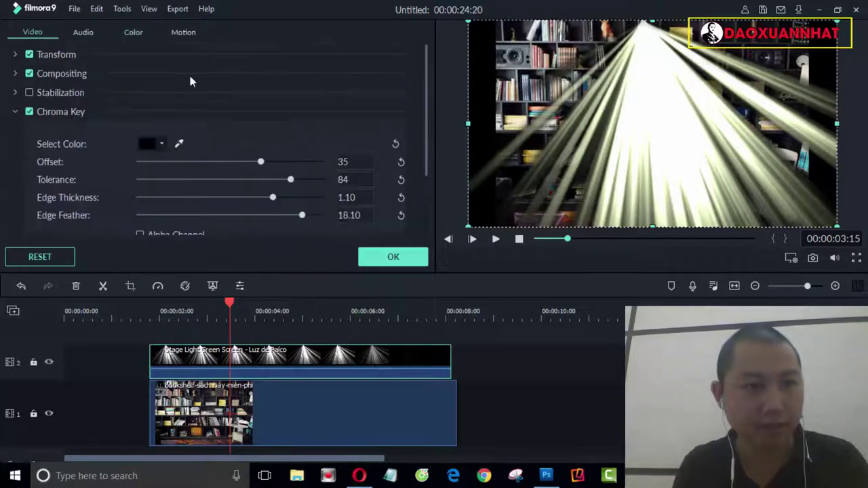
pyautogui.scroll(-3, 238, 116)
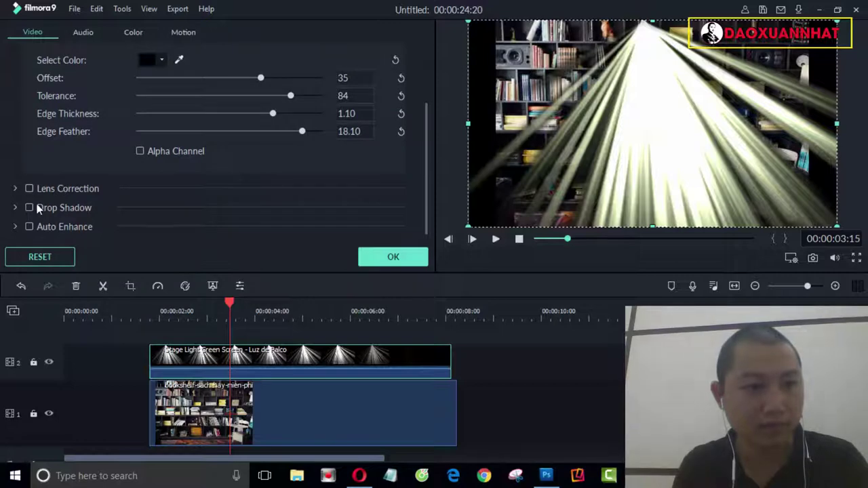
pyautogui.click(30, 227)
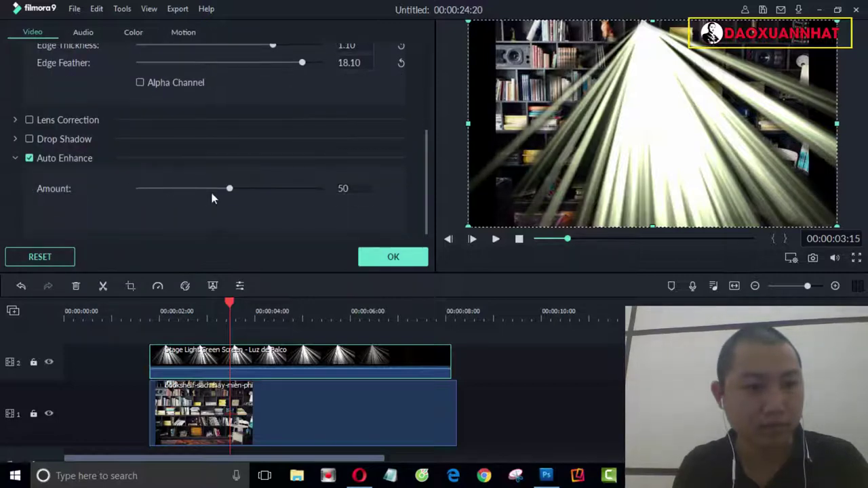
pyautogui.moveTo(227, 191); pyautogui.dragTo(165, 191)
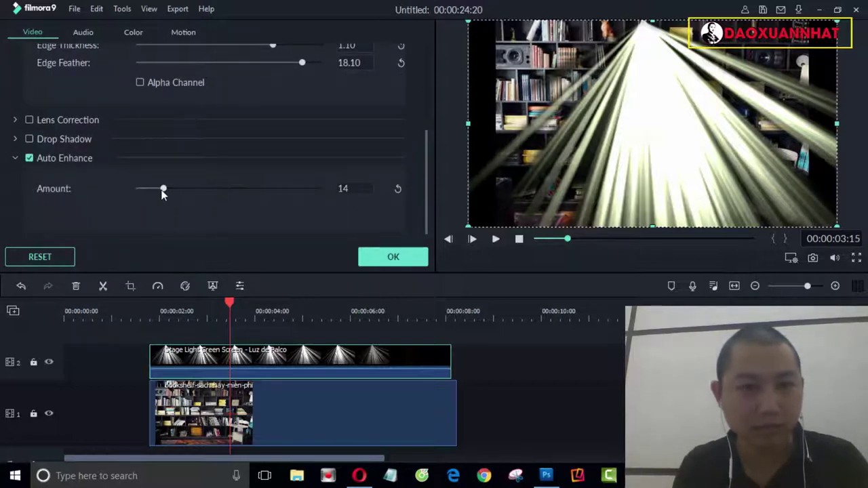
# Enable Drop Shadow with an increased Distance and enable Lens Correction on the Stage Light clip.
pyautogui.scroll(2, 112, 188)
pyautogui.click(29, 198)
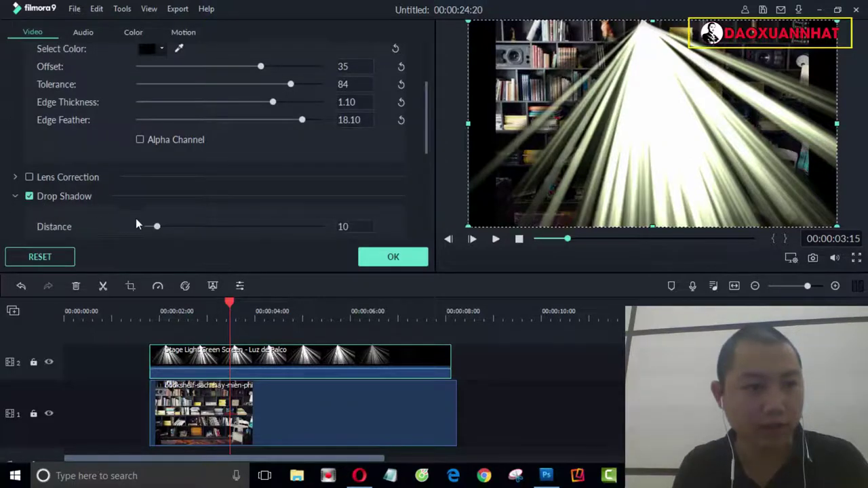
pyautogui.moveTo(227, 226); pyautogui.dragTo(311, 227)
pyautogui.click(30, 177)
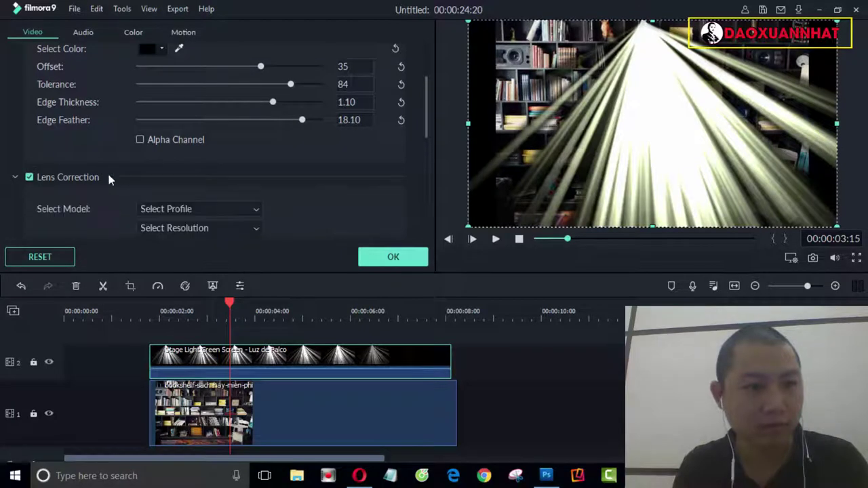
# Lower the Stage Light's Chroma Key Tolerance and apply the clip settings.
pyautogui.scroll(-2, 185, 171)
pyautogui.scroll(4, 217, 156)
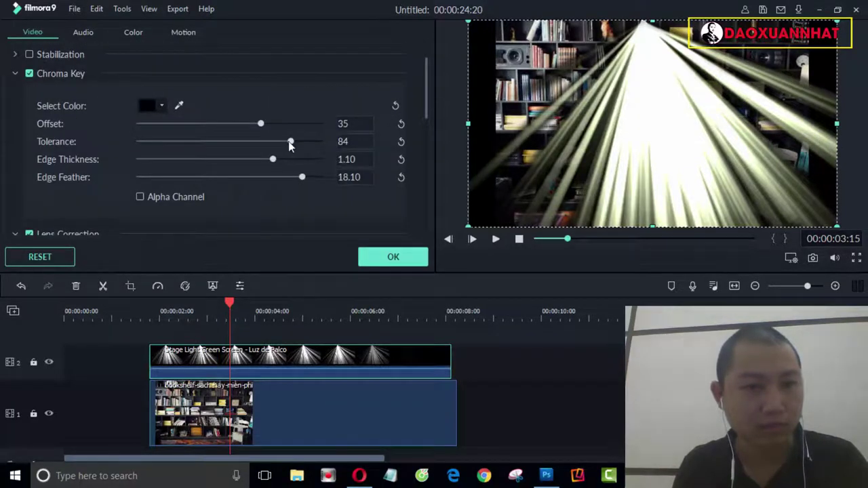
pyautogui.moveTo(289, 141); pyautogui.dragTo(232, 142)
pyautogui.click(393, 259)
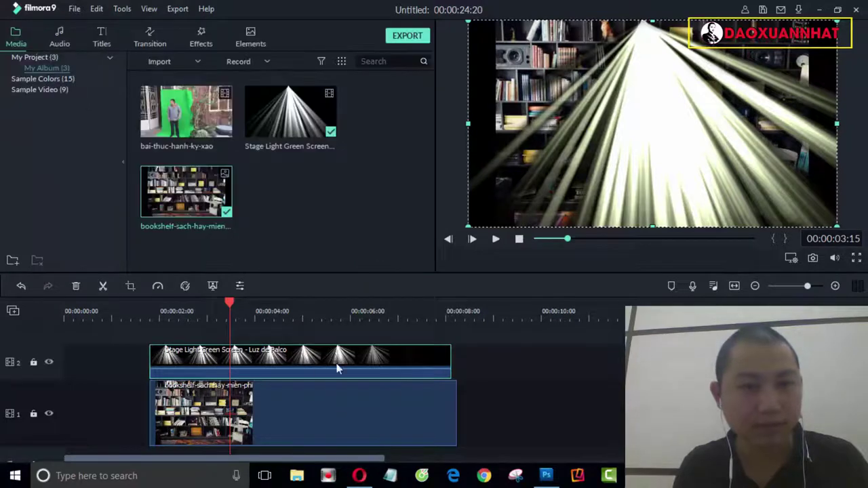
# Delete both the Stage Light and bookshelf clips from the timeline.
pyautogui.click(498, 364)
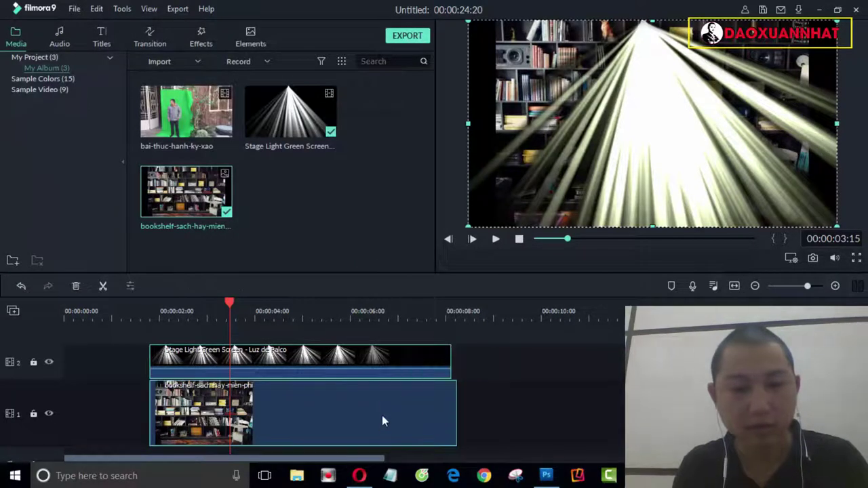
pyautogui.hotkey('ctrl', 'a')
pyautogui.press('Delete')
# Place the Stage Light Green Screen clip on track 1, split it at the playhead and delete the part before it.
pyautogui.moveTo(291, 112); pyautogui.dragTo(196, 410)
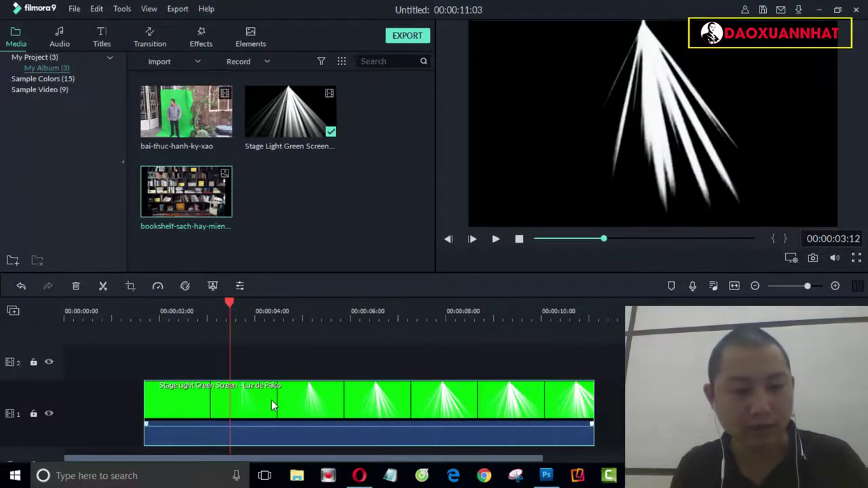
pyautogui.hotkey('ctrl', 'b')
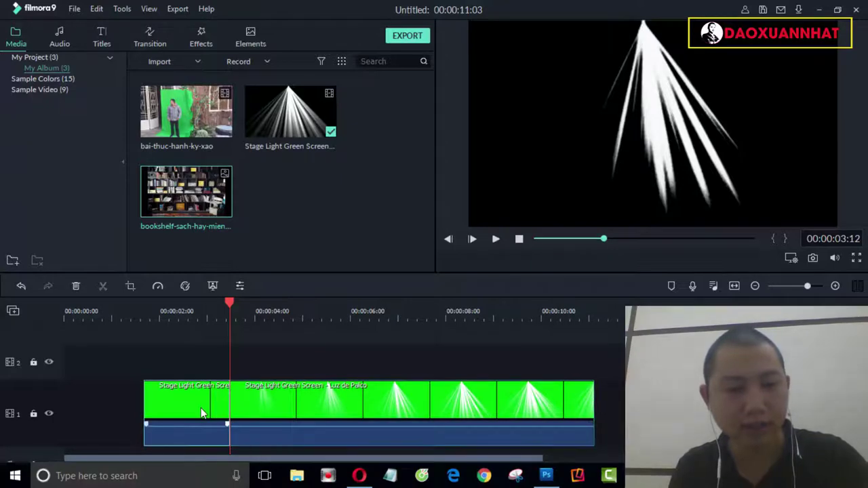
pyautogui.press('Delete')
# Move the trimmed Stage Light clip to track 2 and place the bookshelf image beneath it on track 1, extended to the same end.
pyautogui.moveTo(330, 393); pyautogui.dragTo(309, 359)
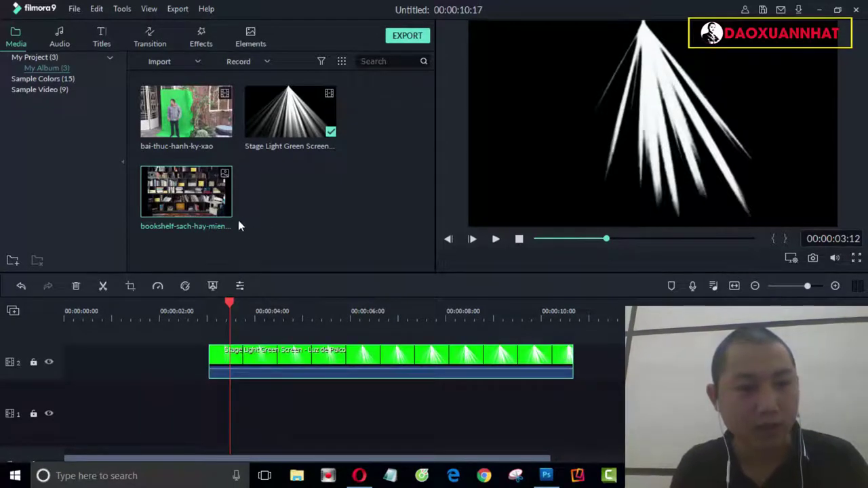
pyautogui.moveTo(190, 220); pyautogui.dragTo(209, 408)
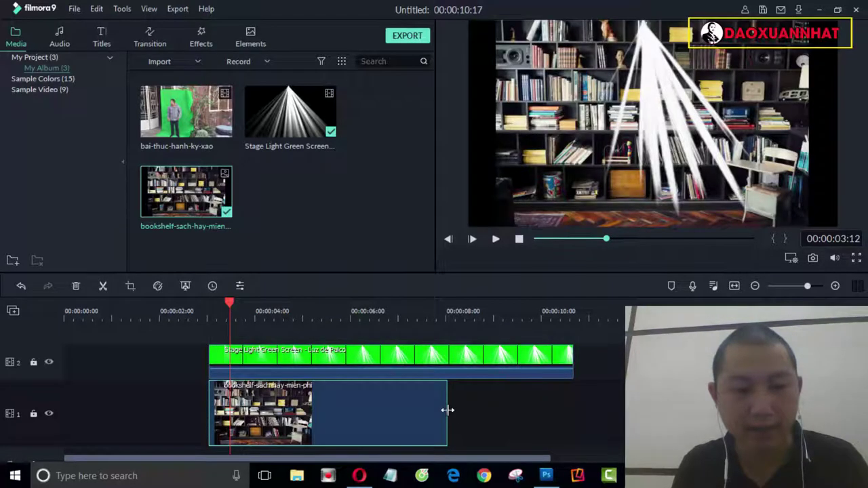
pyautogui.moveTo(447, 412); pyautogui.dragTo(575, 412)
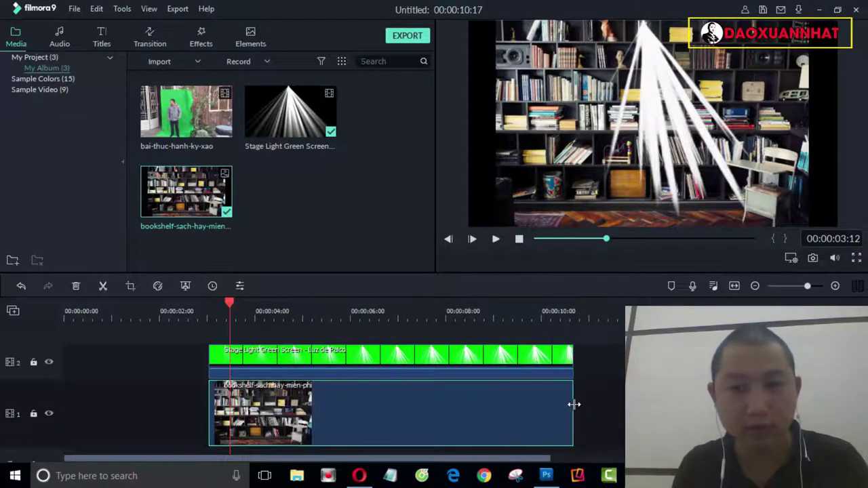
# At 00:00:07:20, sample the Stage Light clip's green background as the Chroma Key colour, with Offset 2 and Tolerance 50.
pyautogui.click(360, 316)
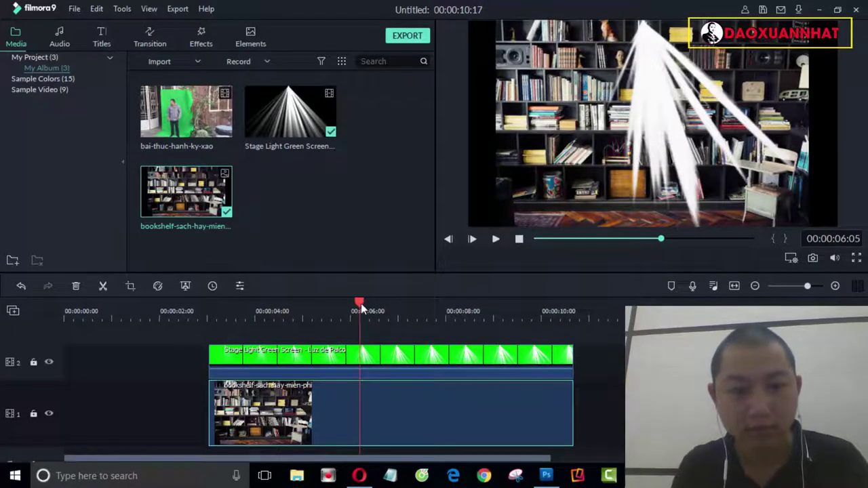
pyautogui.moveTo(361, 304); pyautogui.dragTo(435, 311)
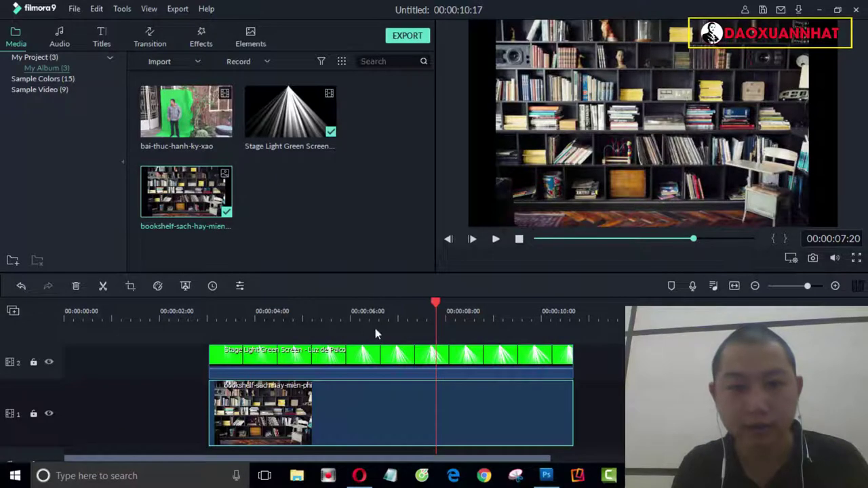
pyautogui.click(368, 355)
pyautogui.click(214, 287)
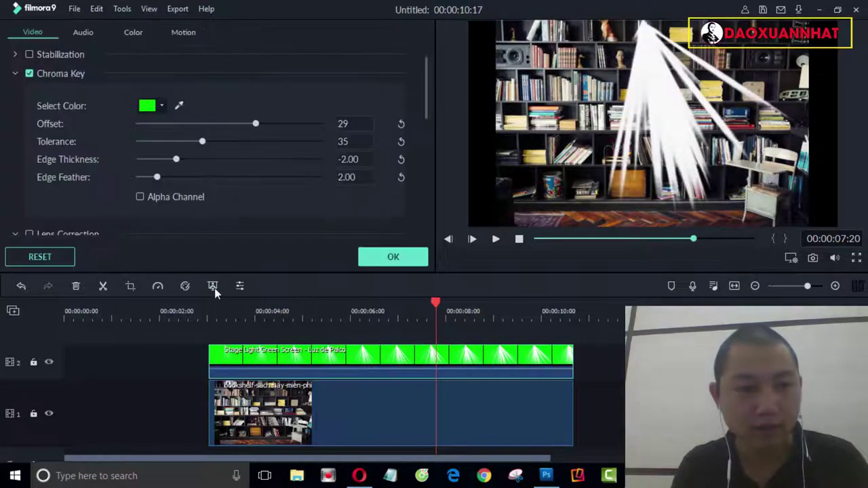
pyautogui.click(179, 106)
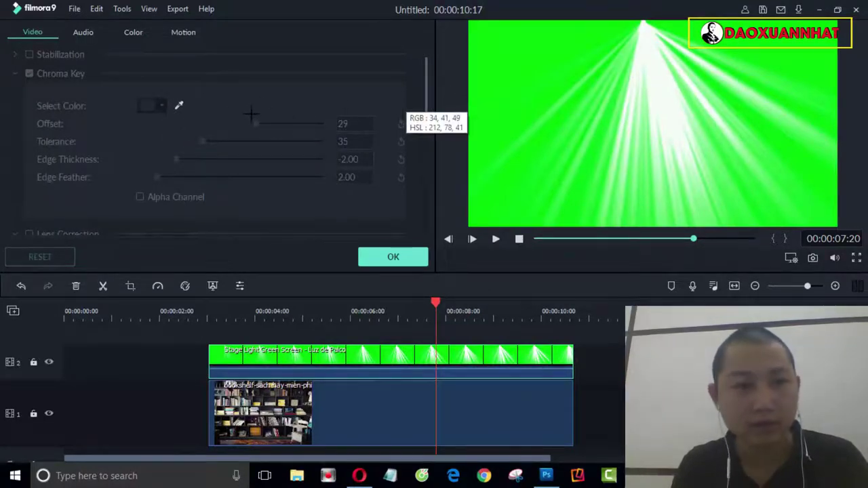
pyautogui.click(178, 105)
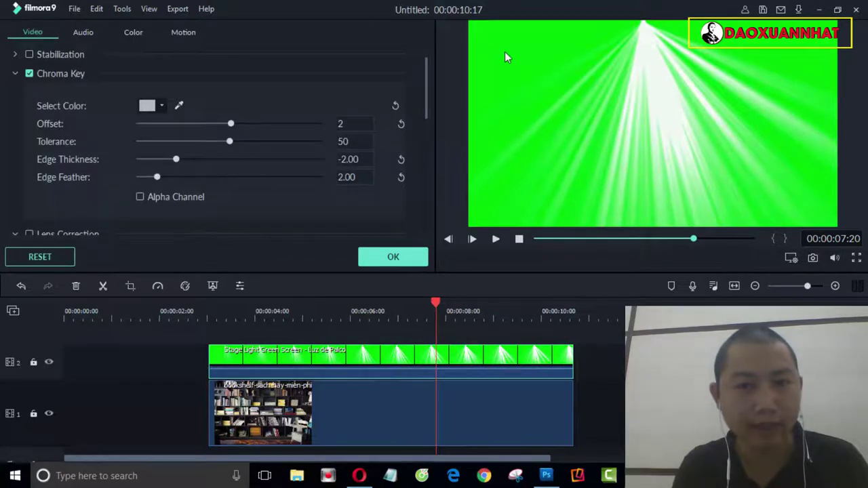
pyautogui.click(180, 105)
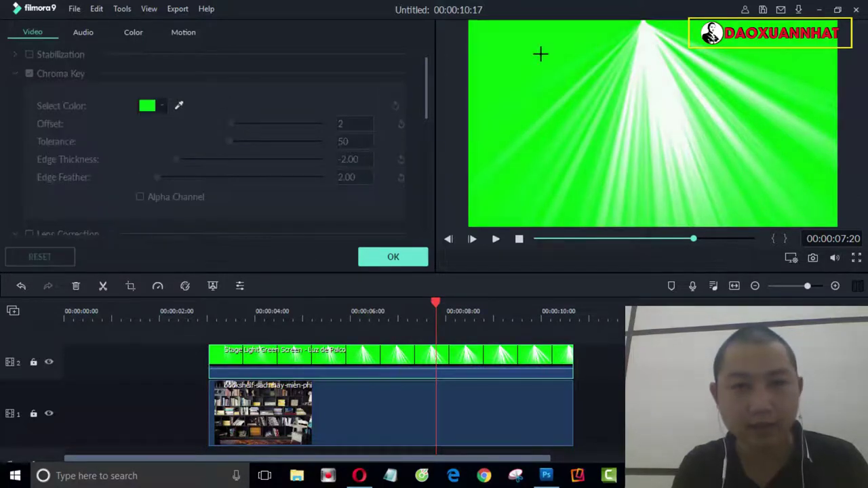
pyautogui.click(498, 54)
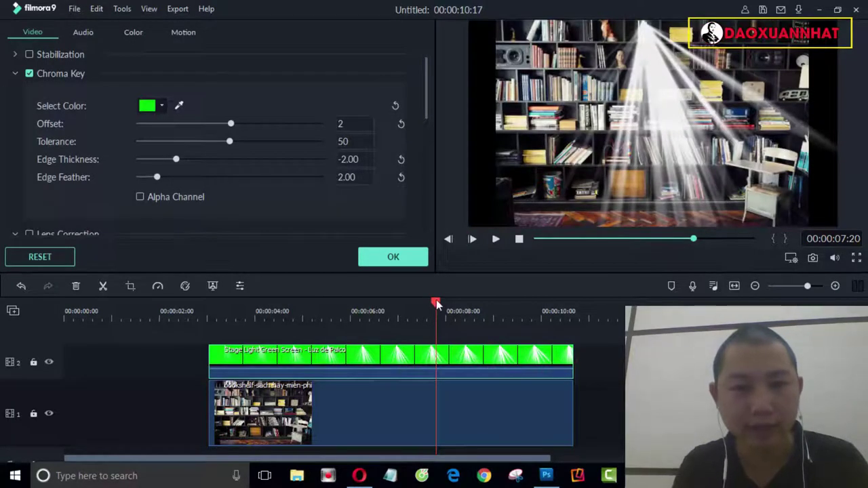
# Play the composite twice, the second time from 00:00:05:20, to check the keyed light over the bookshelf.
pyautogui.moveTo(436, 302); pyautogui.dragTo(357, 341)
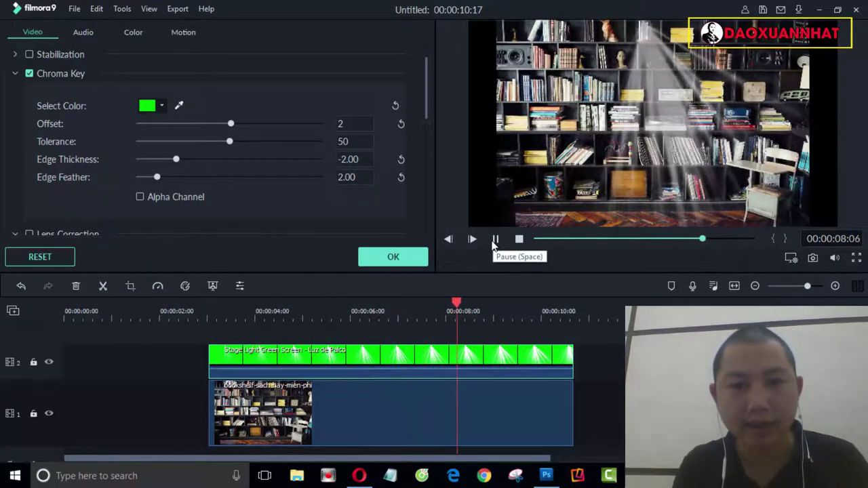
pyautogui.click(495, 240)
pyautogui.moveTo(523, 313); pyautogui.dragTo(341, 329)
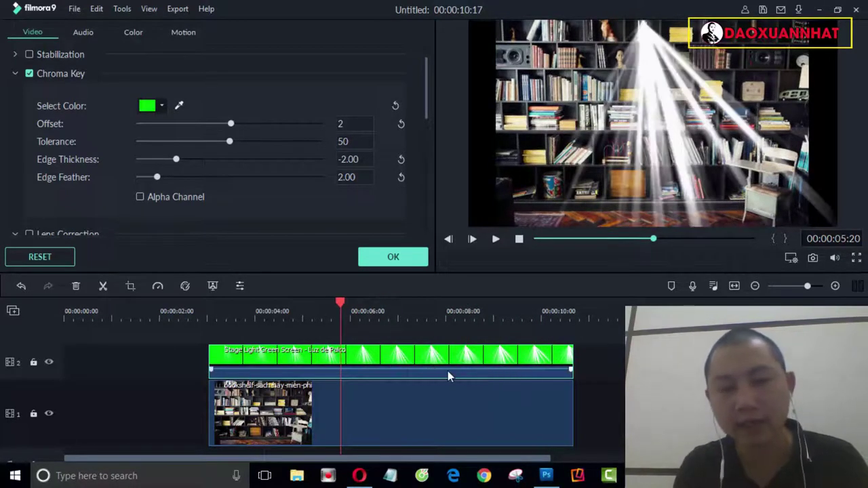
pyautogui.click(492, 242)
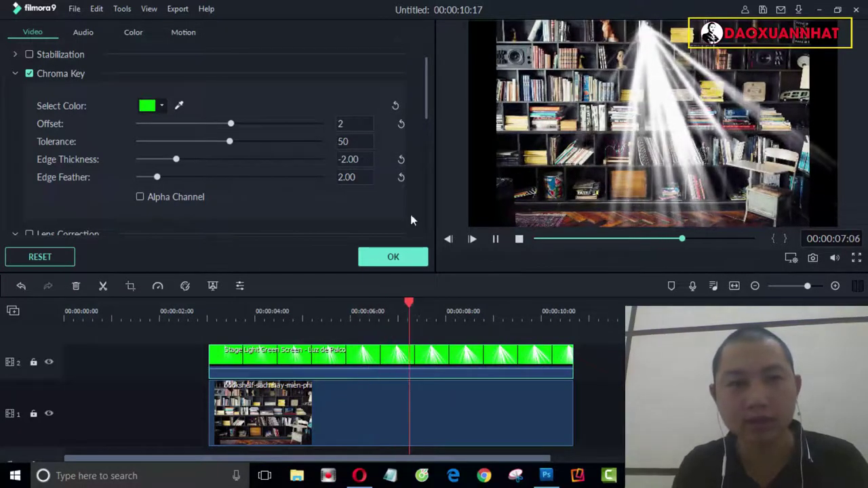
pyautogui.click(496, 239)
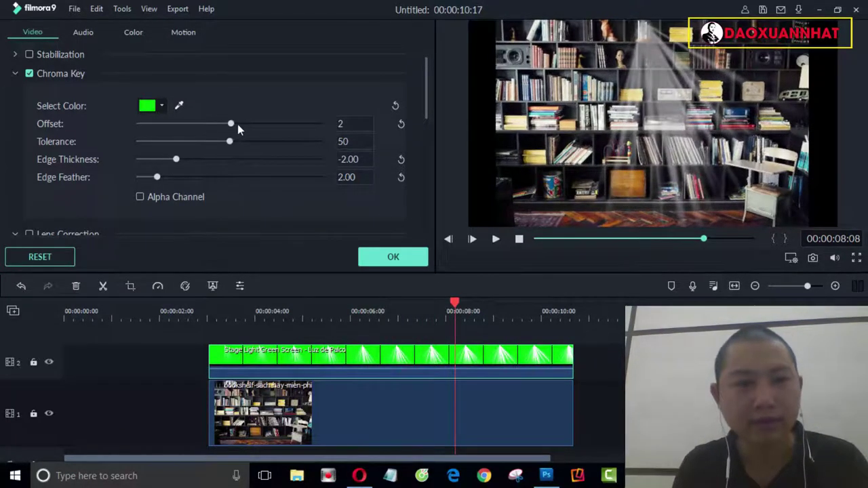
# Set the Stage Light's Chroma Key Offset to 35, Tolerance to 49 and Edge Thickness to -0.52, checking at 00:00:07:04.
pyautogui.moveTo(237, 124); pyautogui.dragTo(261, 124)
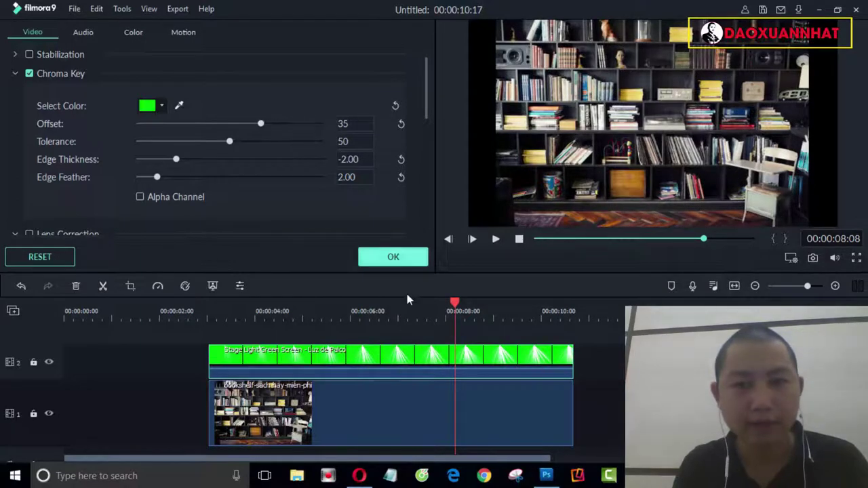
pyautogui.click(405, 316)
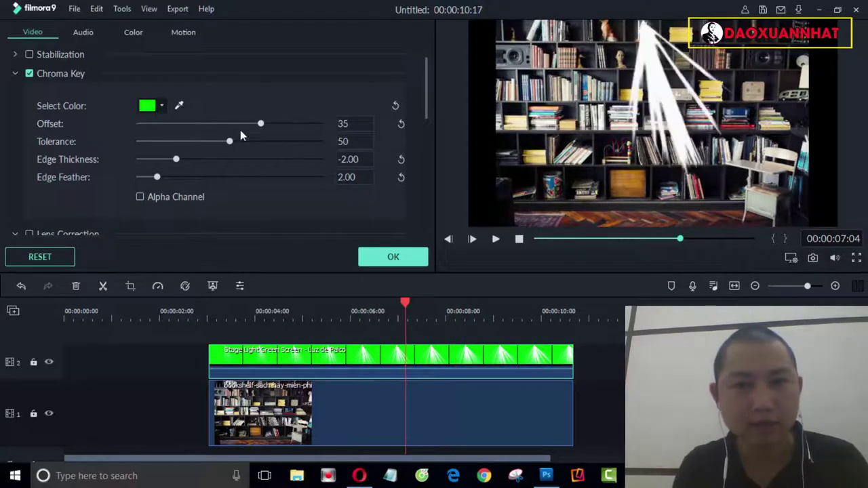
pyautogui.moveTo(233, 145); pyautogui.dragTo(276, 143)
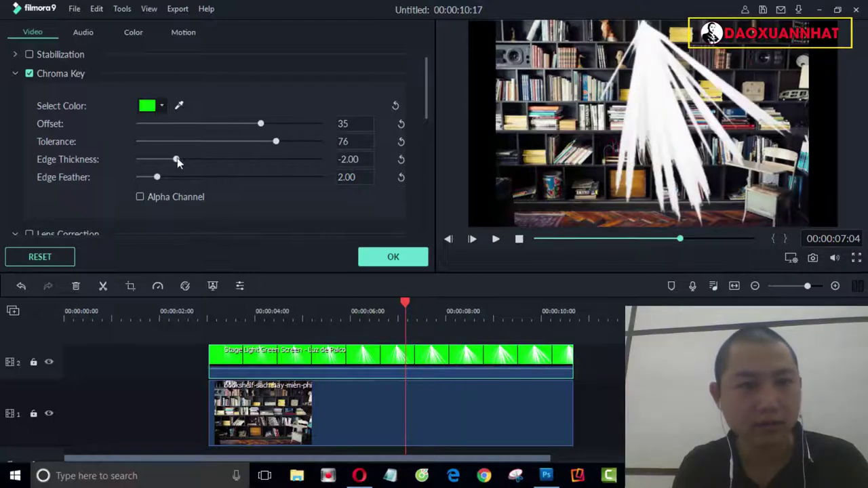
pyautogui.moveTo(176, 160); pyautogui.dragTo(196, 160)
pyautogui.moveTo(276, 144); pyautogui.dragTo(227, 143)
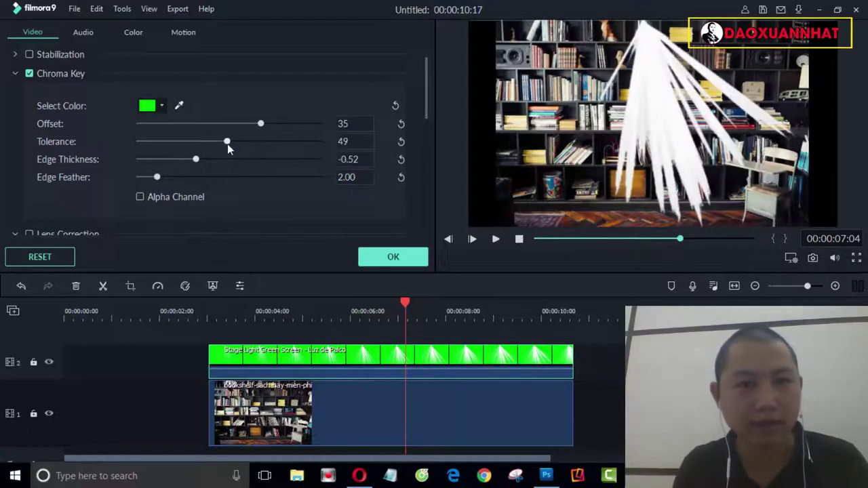
# Set the Stage Light clip's Contrast to 60 and Saturation to 56, and raise its Brightness.
pyautogui.click(134, 32)
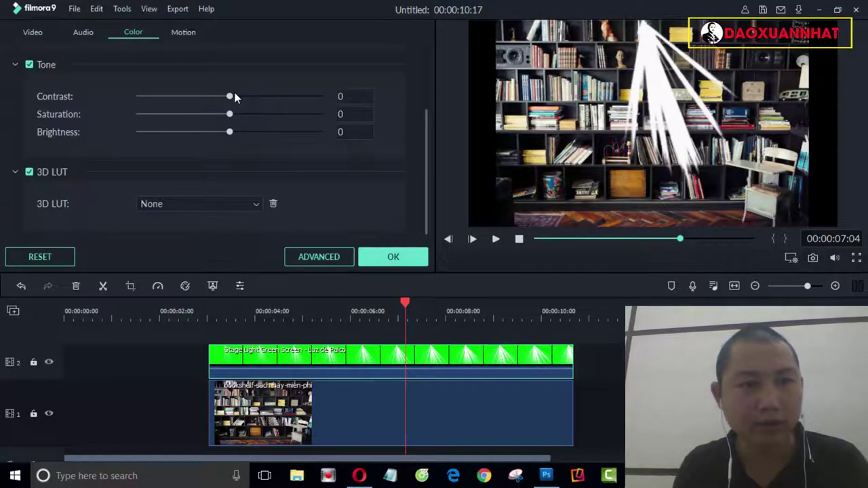
pyautogui.moveTo(234, 97); pyautogui.dragTo(284, 97)
pyautogui.moveTo(231, 114); pyautogui.dragTo(281, 114)
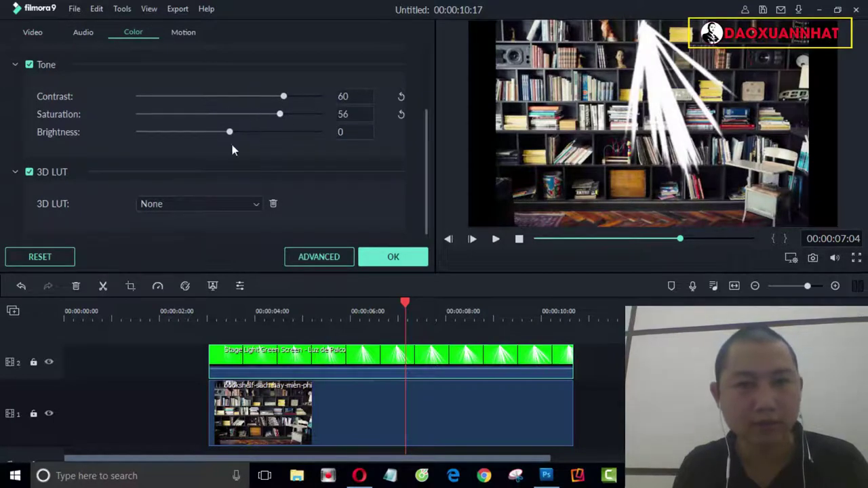
pyautogui.moveTo(230, 132); pyautogui.dragTo(257, 114)
# Look through the Stage Light clip's motion presets, return to its Chroma Key settings and apply the clip's edits.
pyautogui.click(179, 34)
pyautogui.scroll(-3, 299, 110)
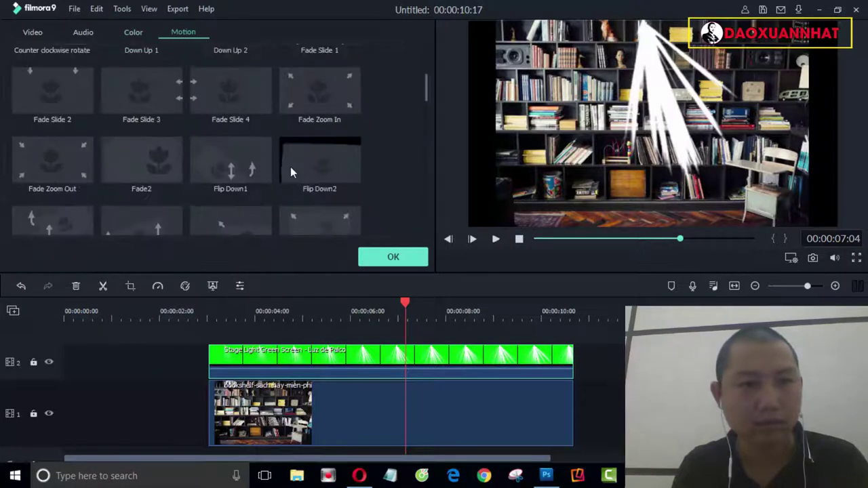
pyautogui.scroll(3, 290, 170)
pyautogui.click(33, 33)
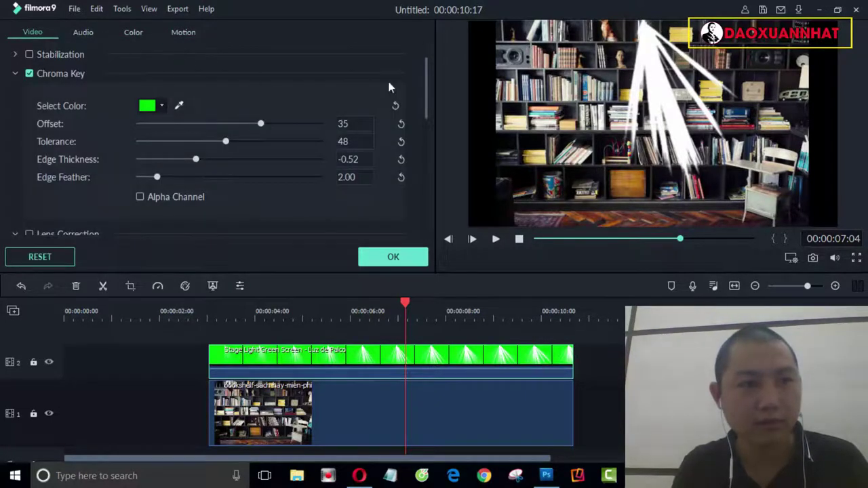
pyautogui.click(394, 258)
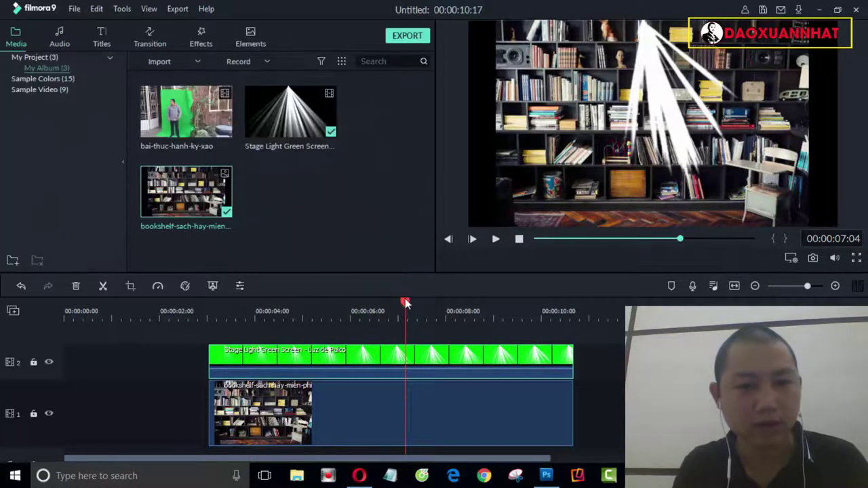
# Play the composite from 00:00:03:06 to check the keyed light over the bookshelf.
pyautogui.click(218, 317)
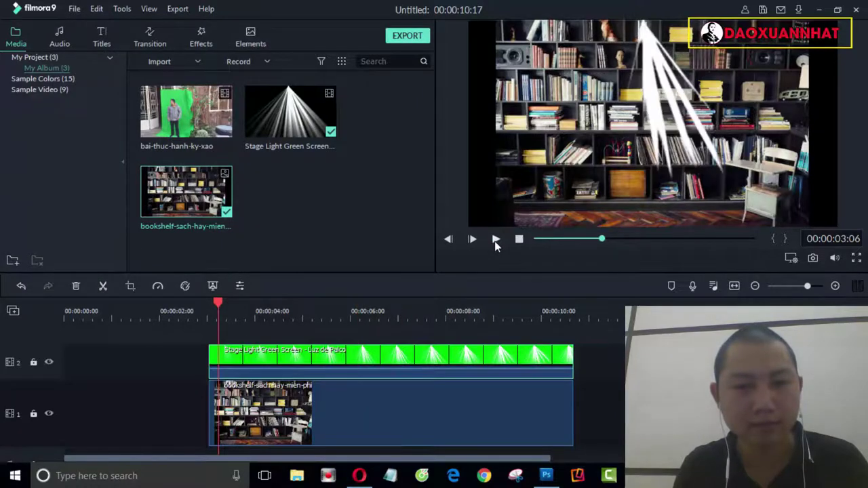
pyautogui.click(496, 240)
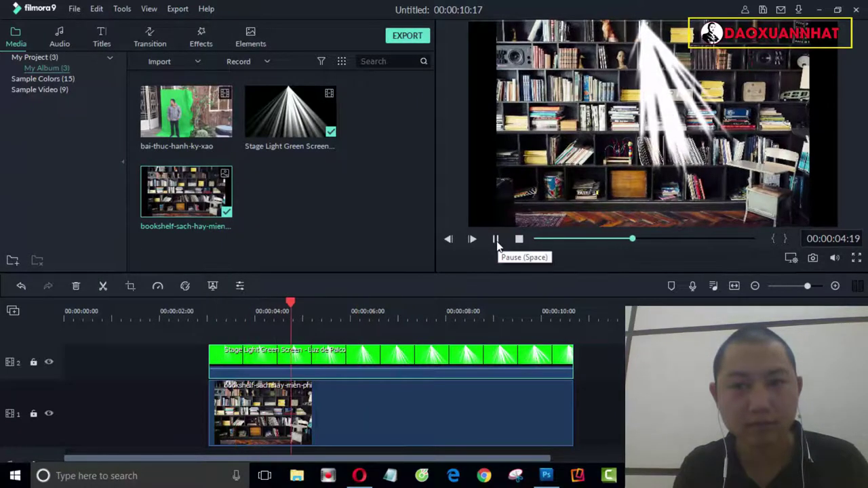
pyautogui.click(495, 240)
# Set the Stage Light's Chroma Key Offset to 2 and check the playback, going back to 00:00:07:19.
pyautogui.click(211, 286)
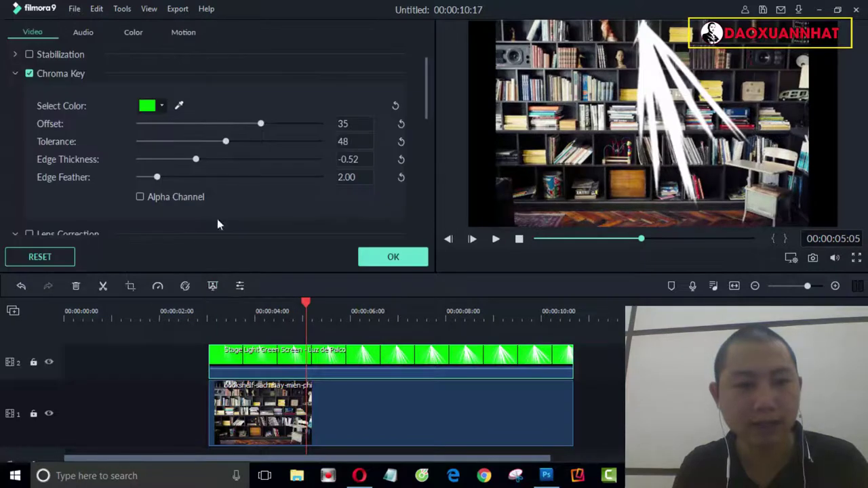
pyautogui.moveTo(256, 124); pyautogui.dragTo(230, 126)
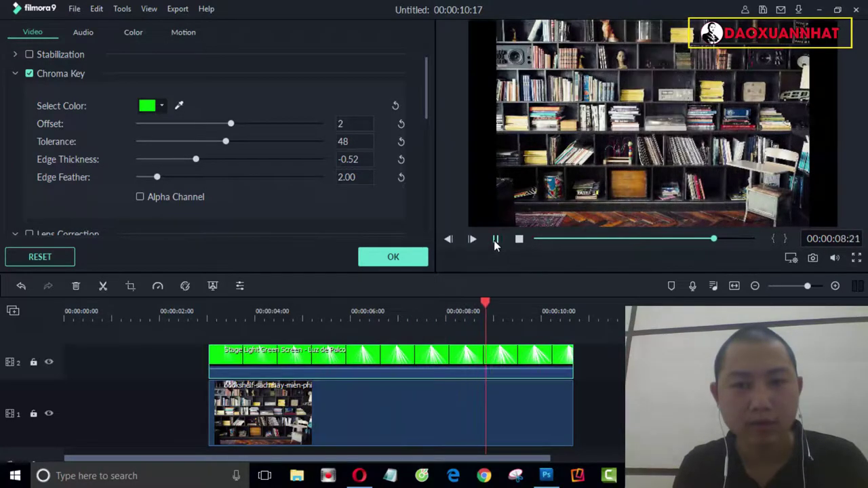
pyautogui.click(495, 242)
pyautogui.click(434, 318)
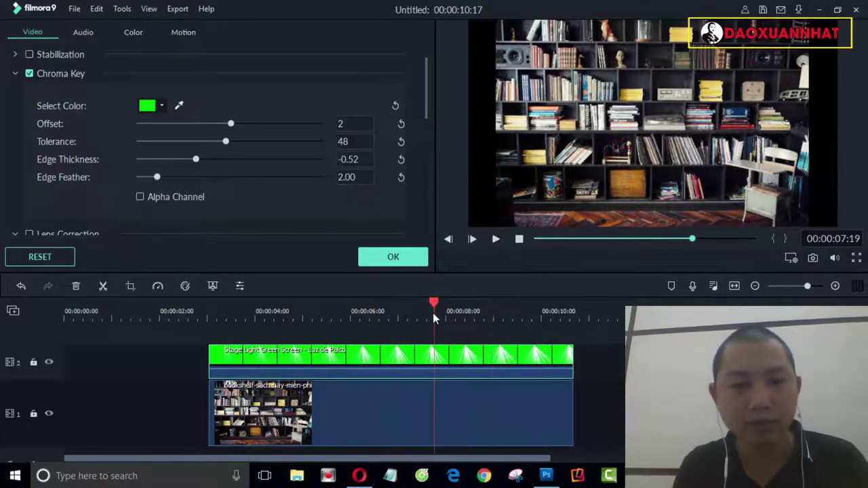
# Try a sampled teal as the Stage Light's key colour, with Offset 16 and Tolerance 55, and apply it.
pyautogui.click(179, 105)
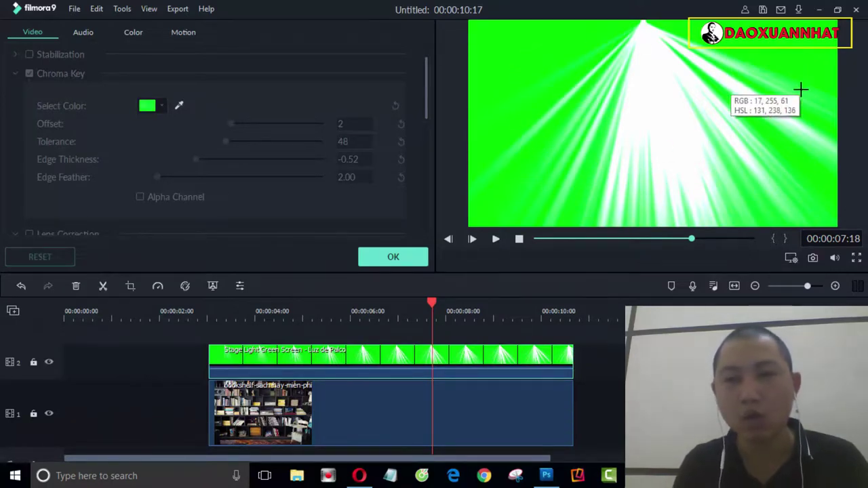
pyautogui.click(409, 257)
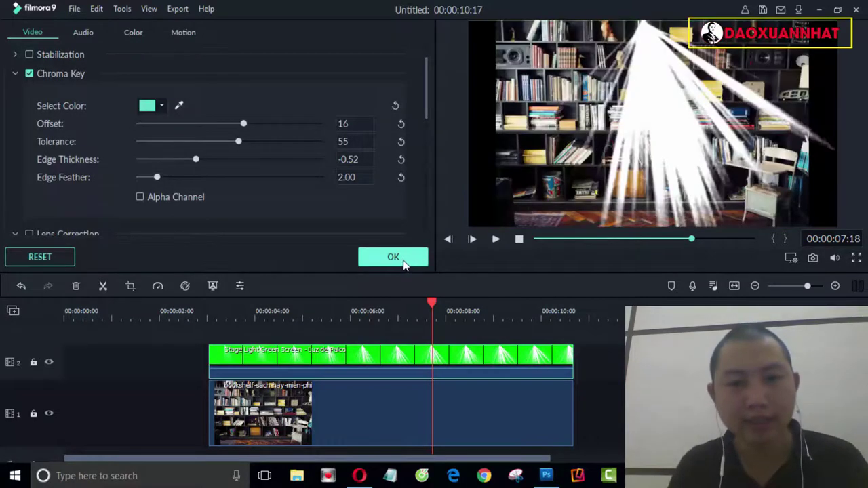
pyautogui.click(396, 258)
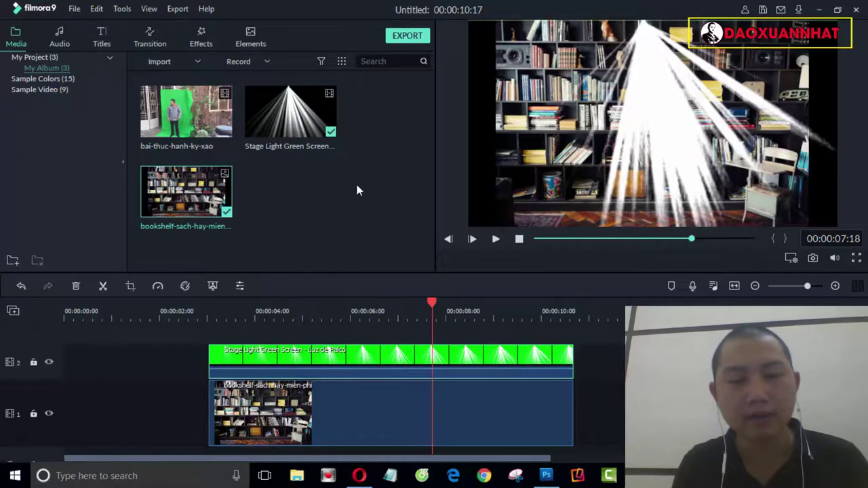
# At 00:00:07:18, resample the Stage Light's green background as the Chroma Key colour, and set Offset to 11 and Tolerance to 45.
pyautogui.click(213, 287)
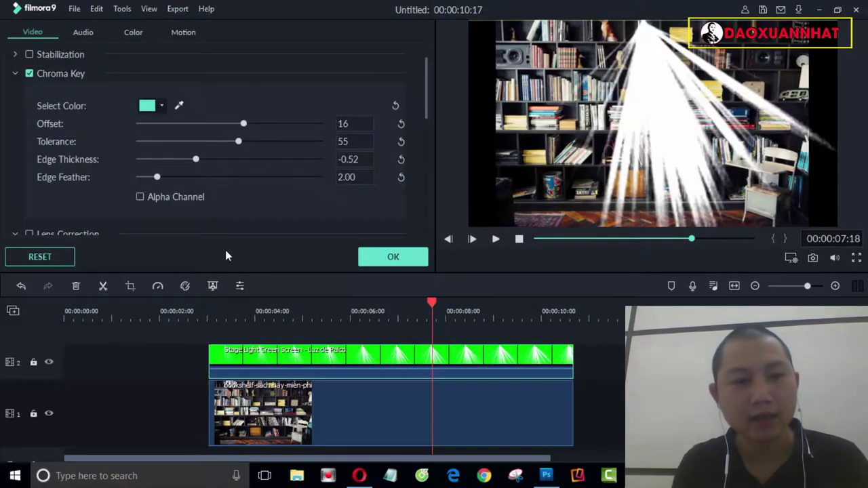
pyautogui.click(179, 106)
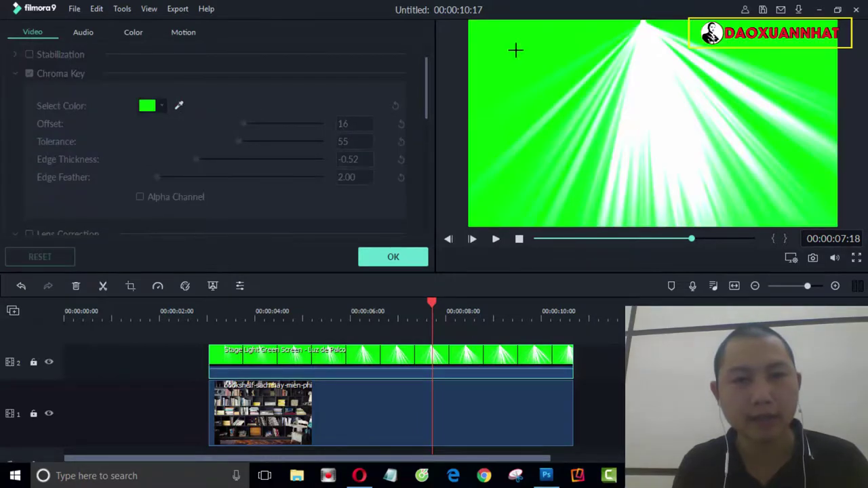
pyautogui.click(515, 49)
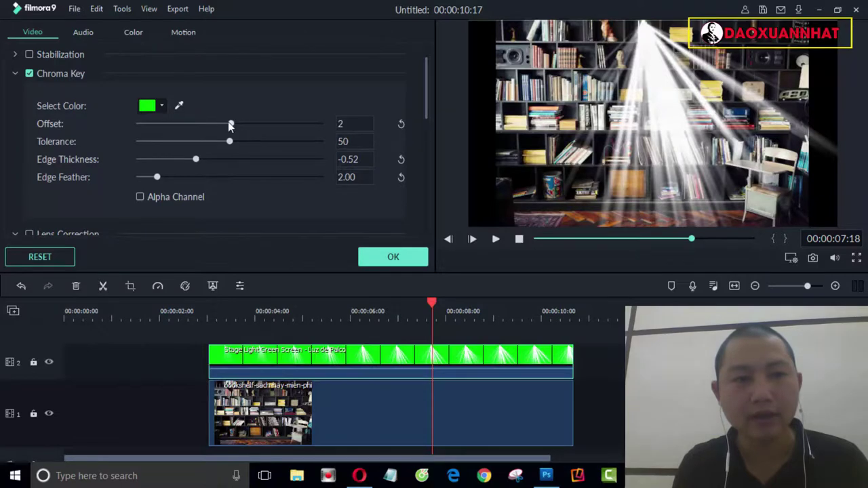
pyautogui.moveTo(231, 126); pyautogui.dragTo(220, 141)
pyautogui.click(221, 123)
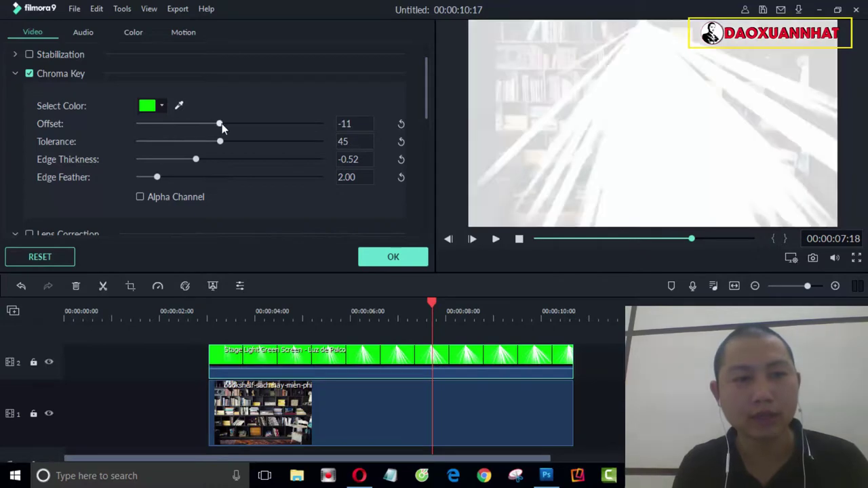
pyautogui.click(242, 125)
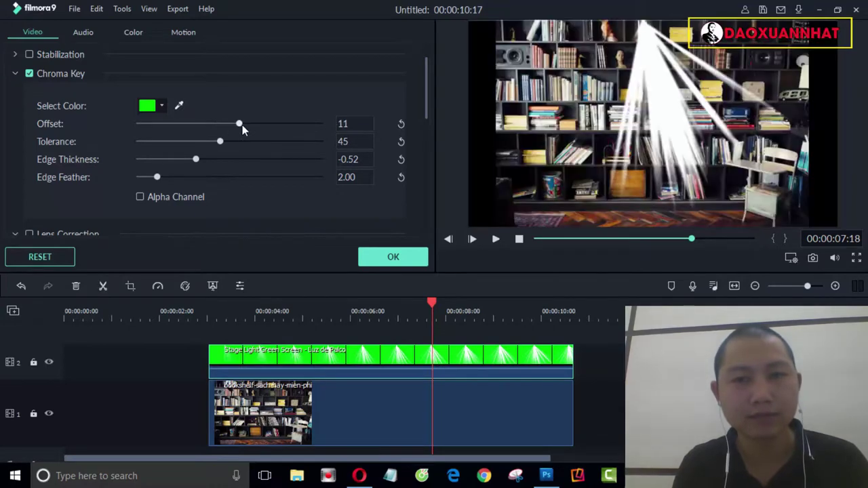
# Review the Stage Light's Tone settings, apply the clip's edits and play the composite up to 00:00:09:08.
pyautogui.click(134, 34)
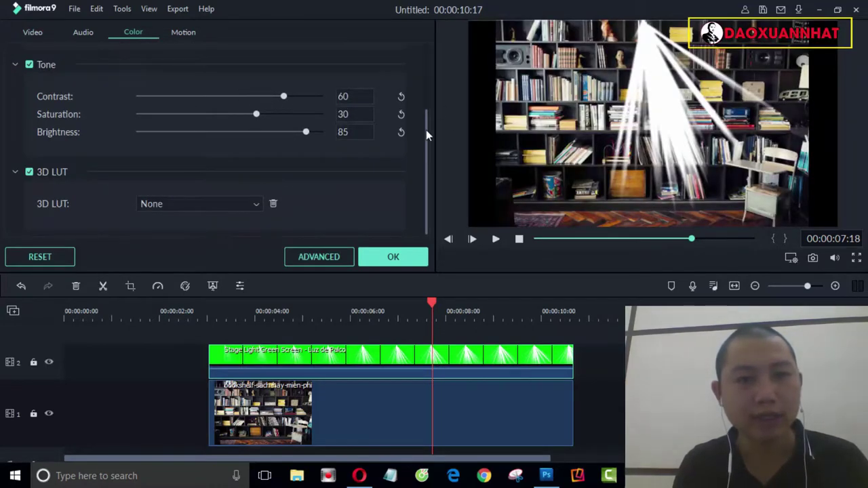
pyautogui.moveTo(428, 135); pyautogui.dragTo(421, 190)
pyautogui.click(395, 257)
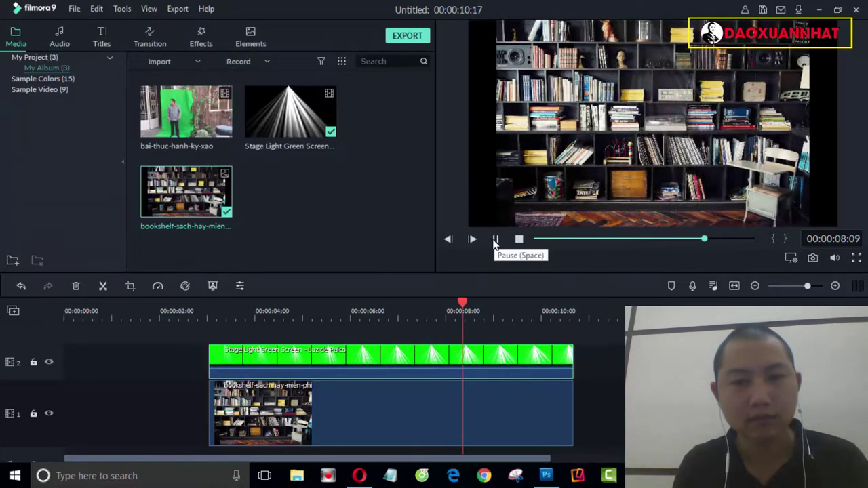
pyautogui.click(495, 240)
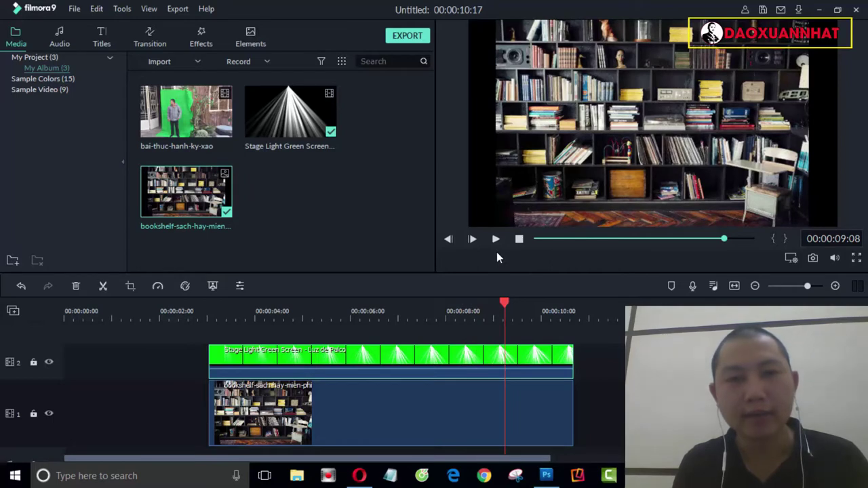